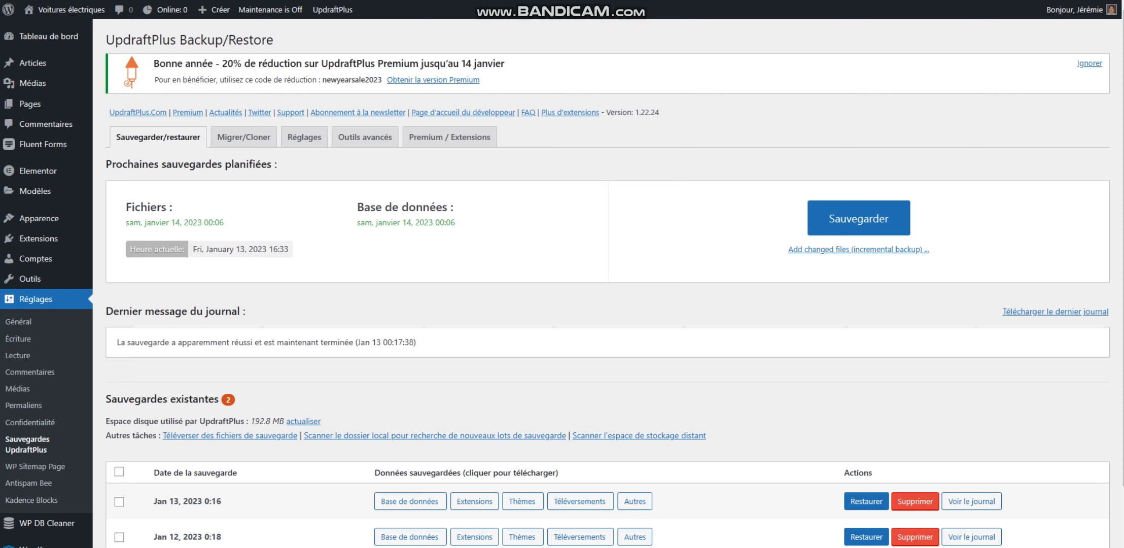
- Open the list of installed plugins and look through it for the UpdraftPlus backup plugin
scroll(562, 284, down, 2)
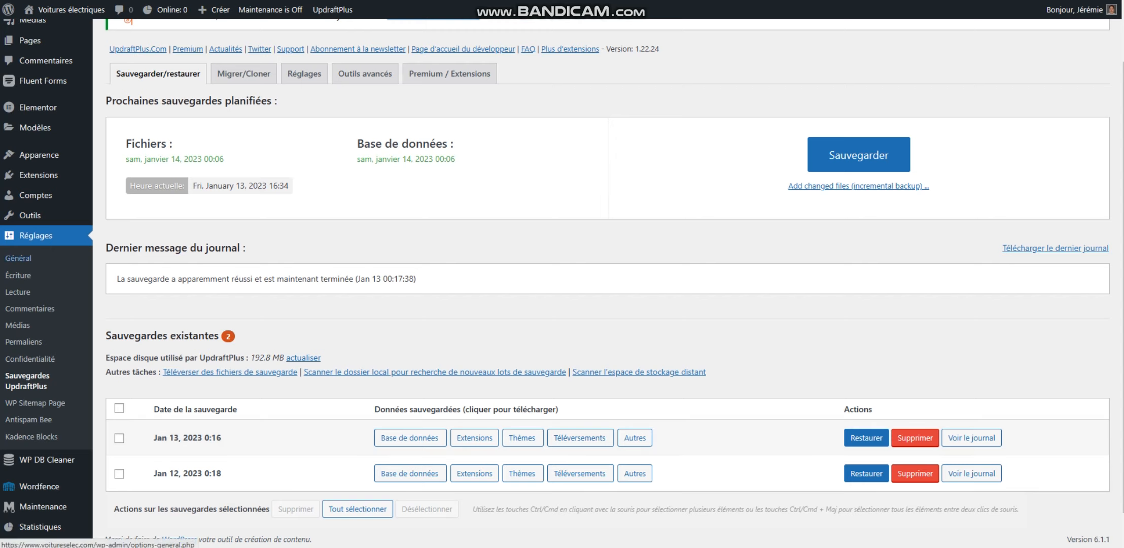
mouse_move(35, 195)
scroll(17, 325, down, 1)
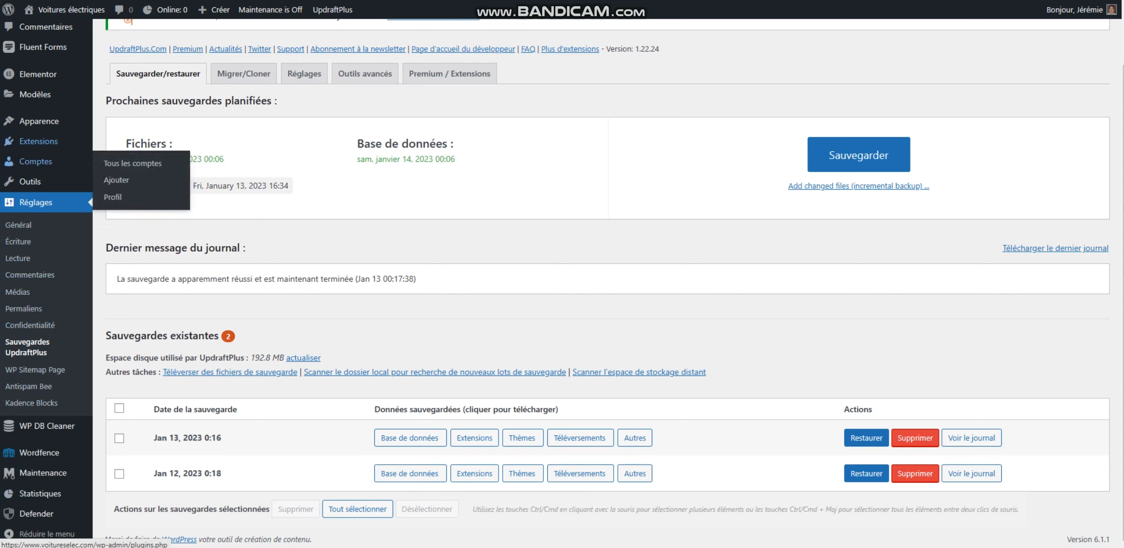
mouse_move(38, 141)
click(138, 143)
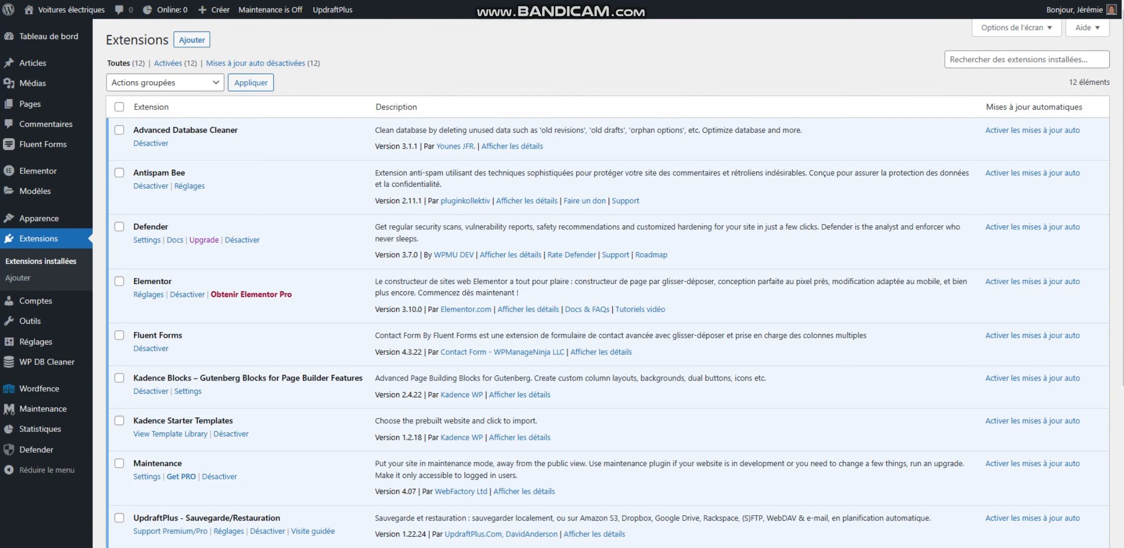
scroll(609, 284, down, 3)
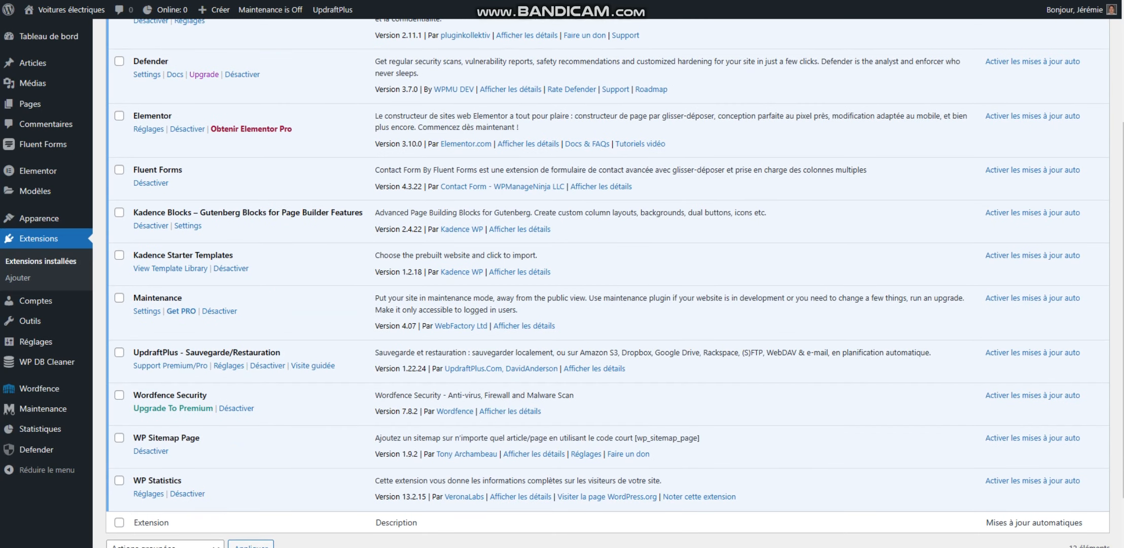
scroll(609, 284, up, 2)
scroll(609, 284, up, 2)
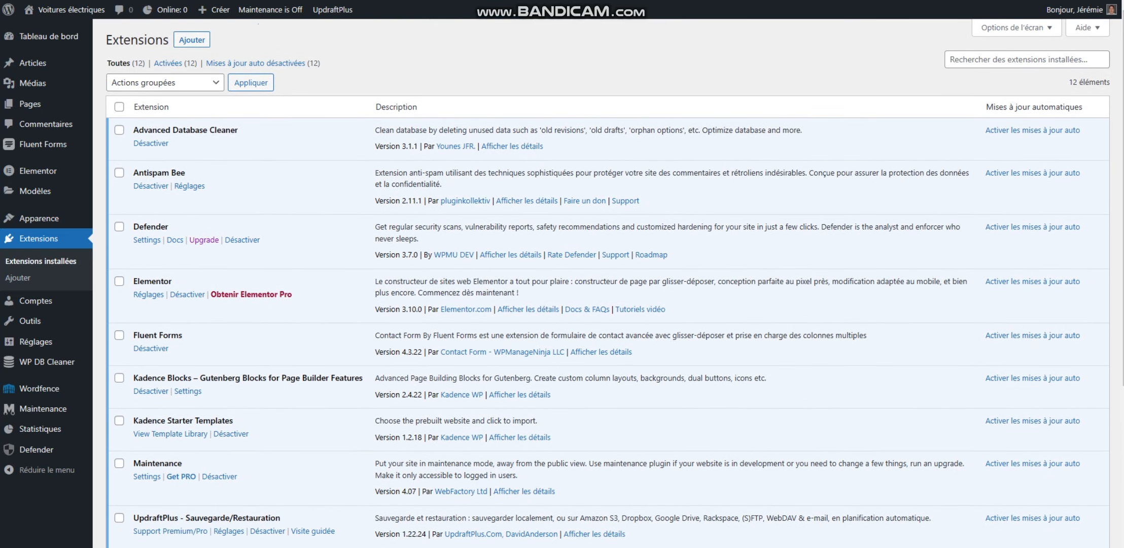
scroll(609, 284, down, 3)
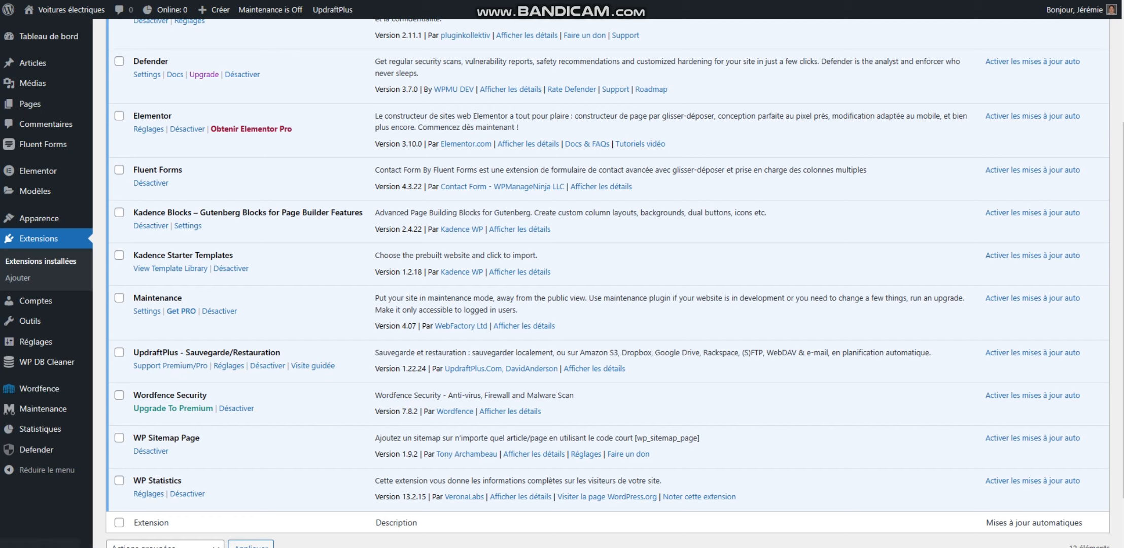
- View the UpdraftPlus plugin's details, read through its description including the Premium features, and close them
click(594, 368)
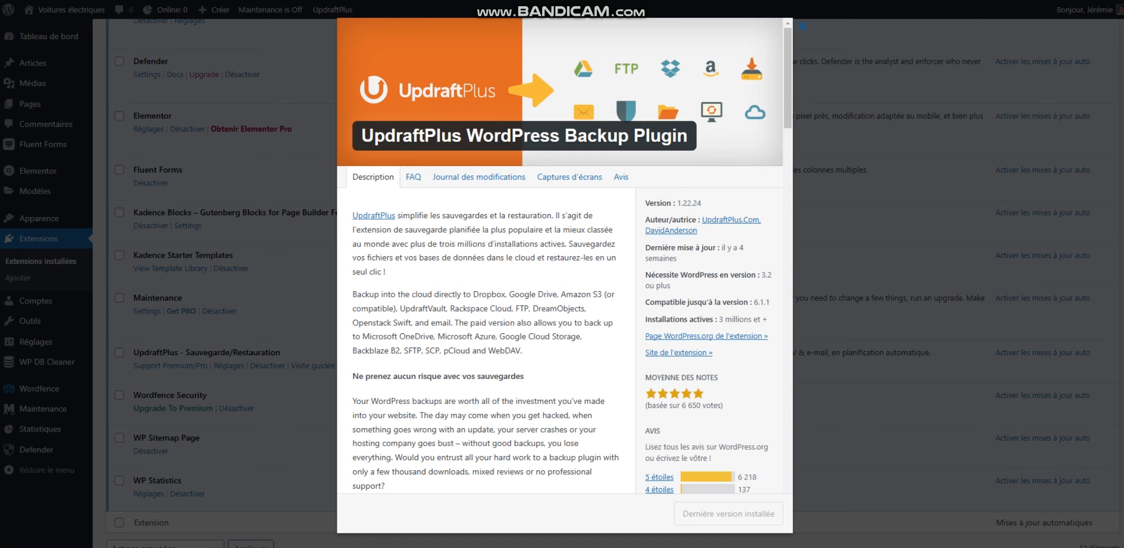
scroll(561, 305, down, 2)
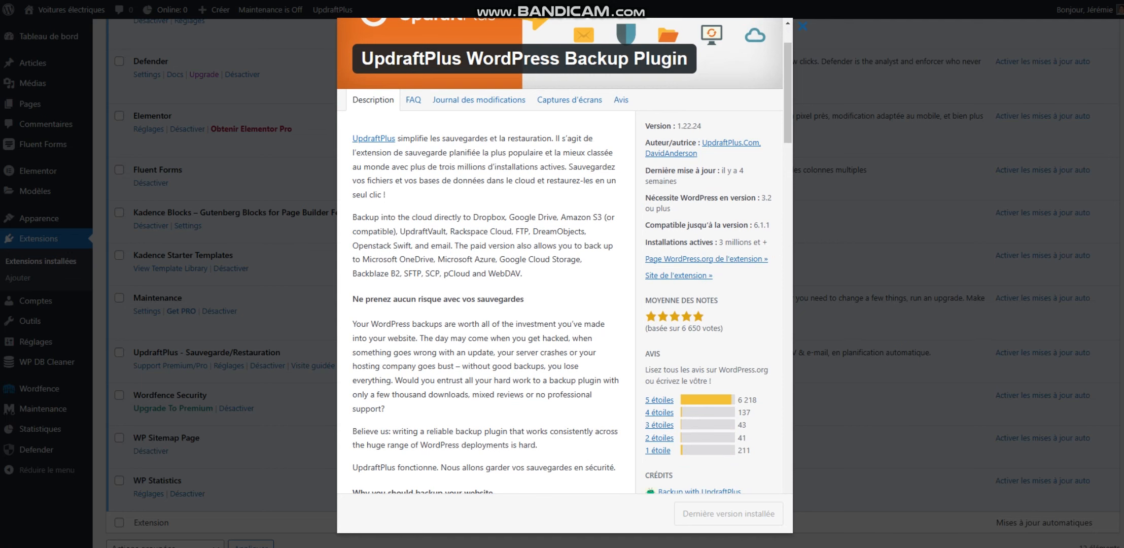
scroll(561, 304, down, 2)
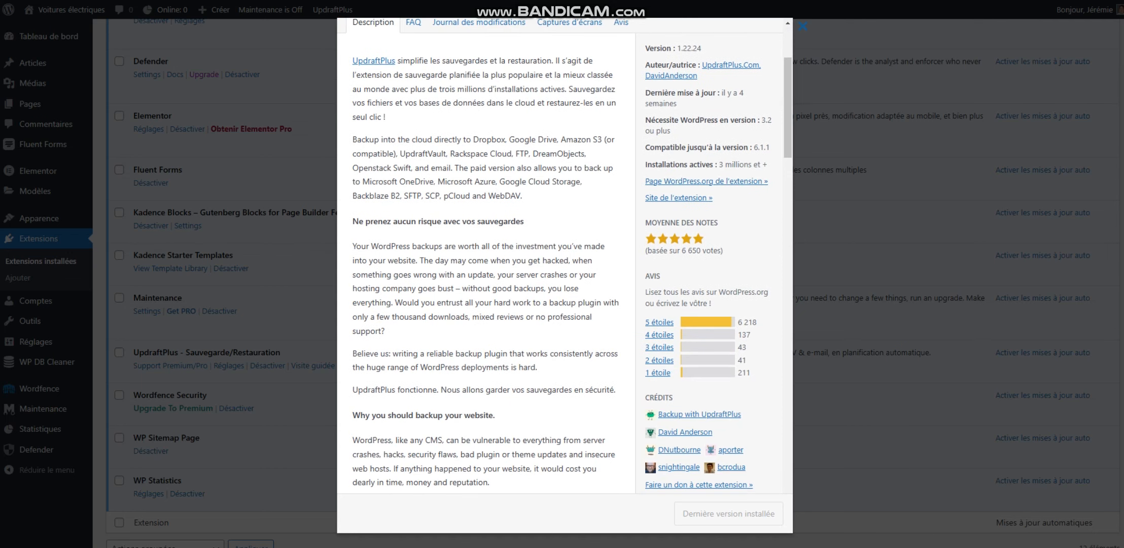
scroll(561, 304, up, 2)
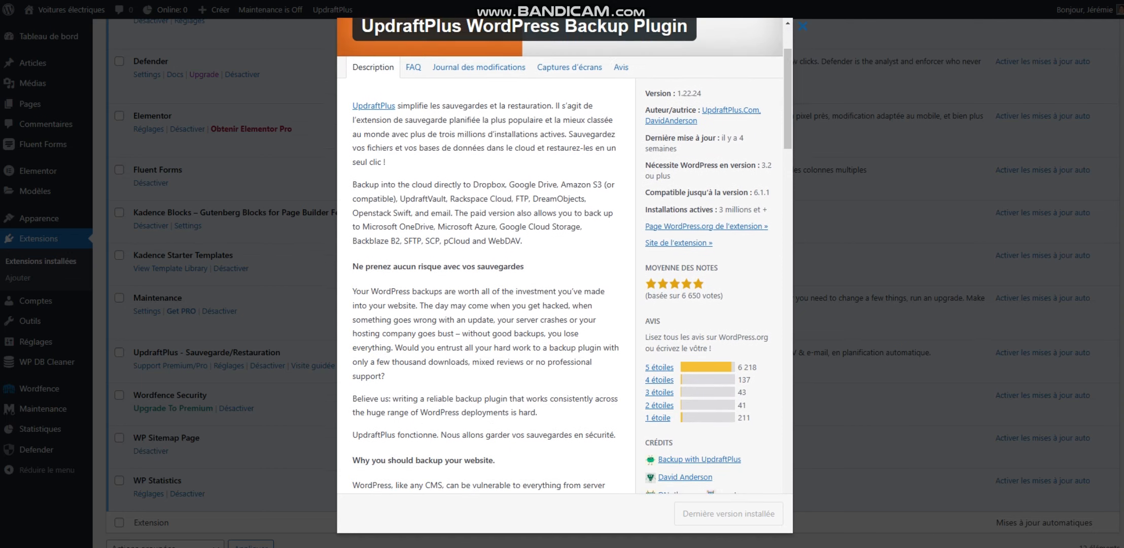
scroll(560, 304, down, 20)
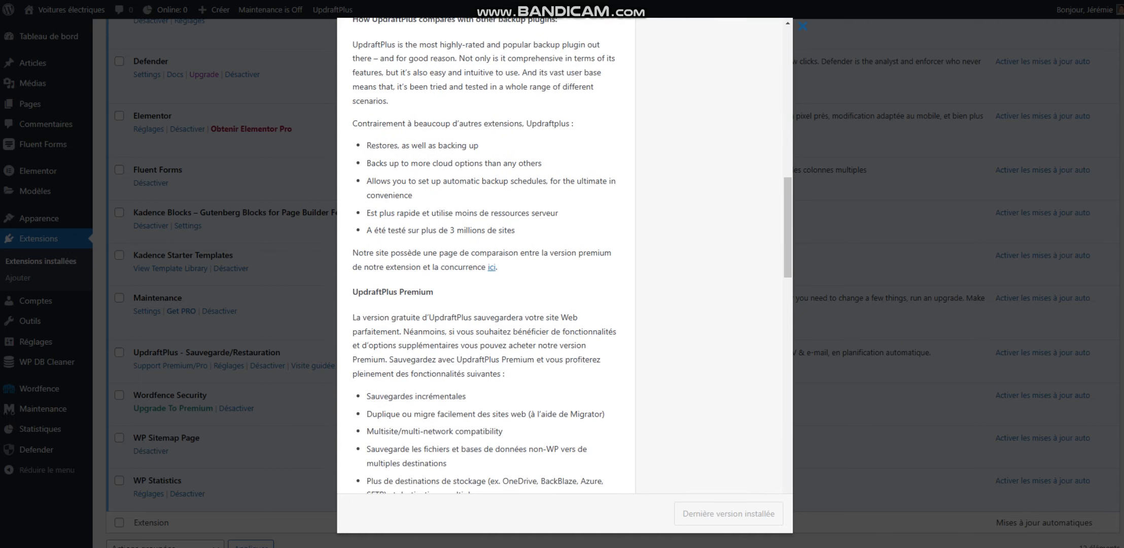
scroll(560, 304, down, 6)
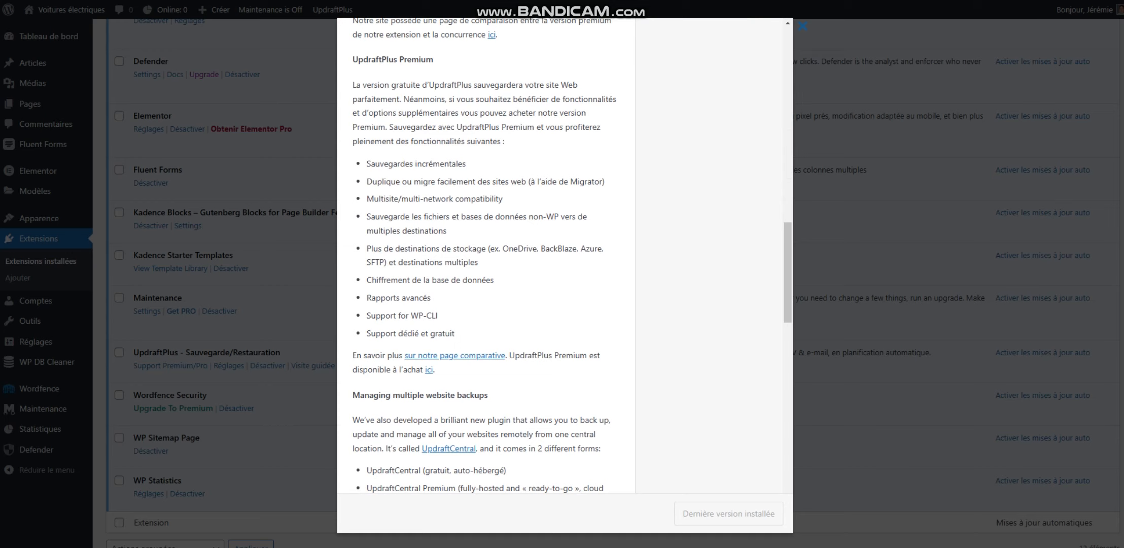
scroll(561, 304, down, 10)
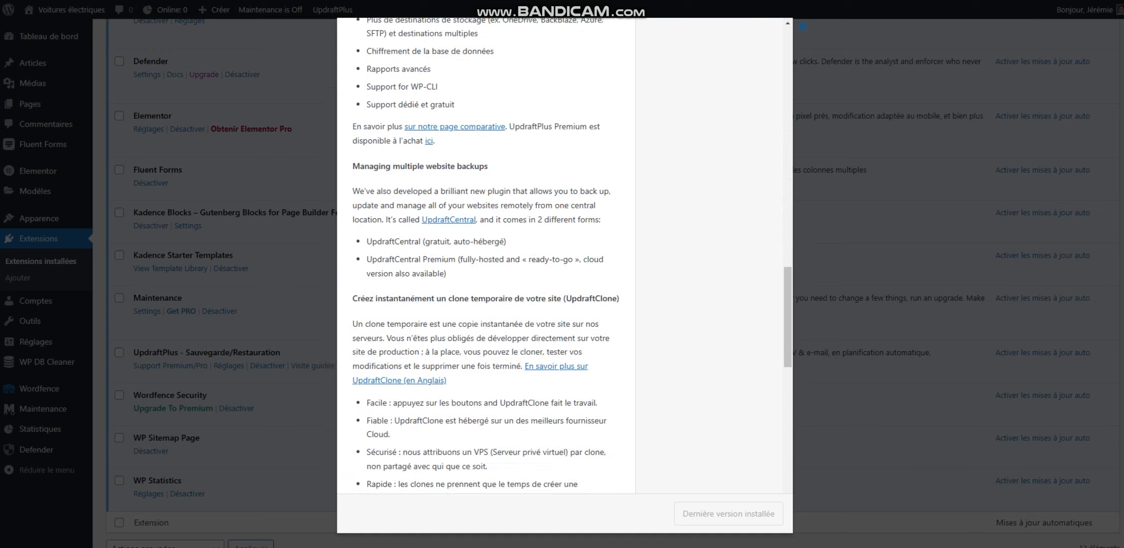
scroll(486, 253, down, 5)
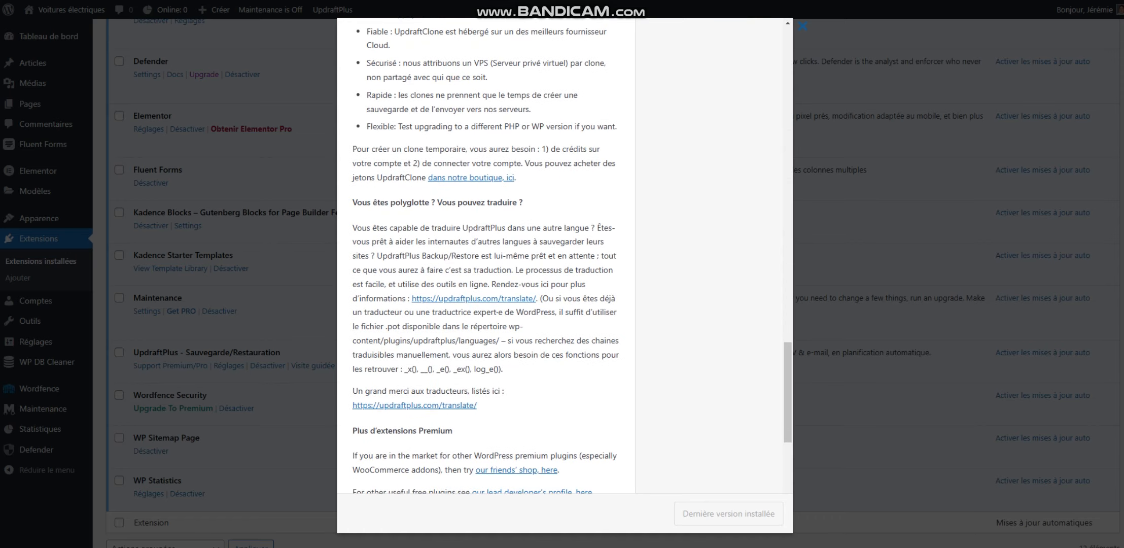
click(803, 27)
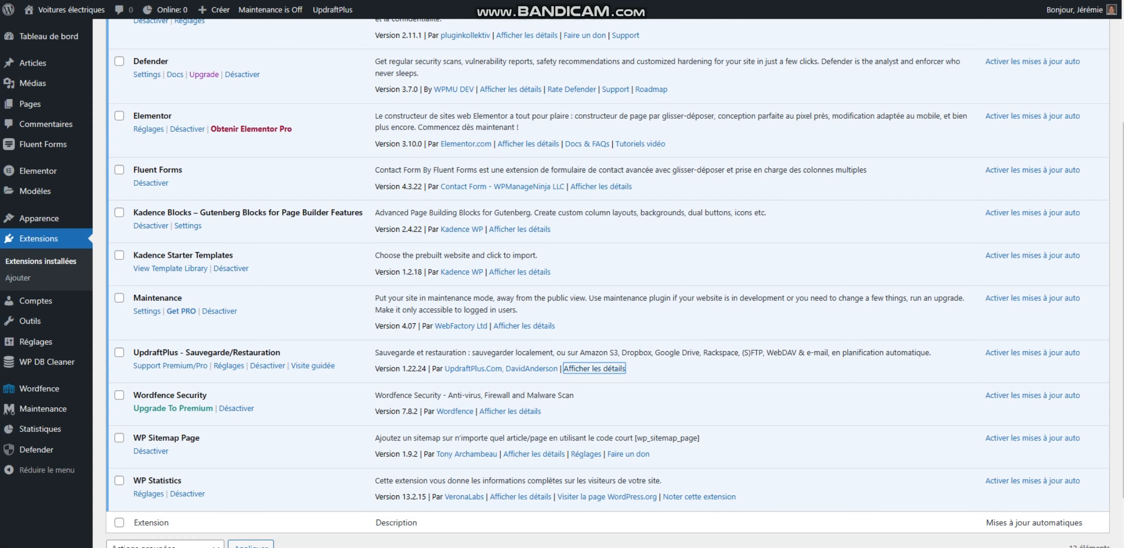
- Go to the UpdraftPlus backup/restore page and review the scheduled and existing backups
scroll(608, 282, up, 3)
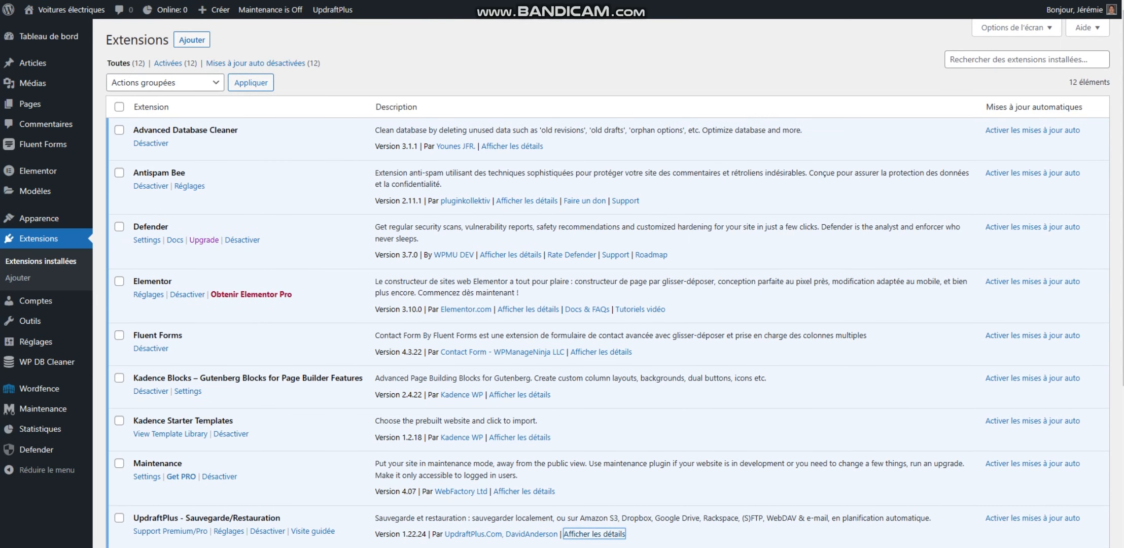
mouse_move(332, 9)
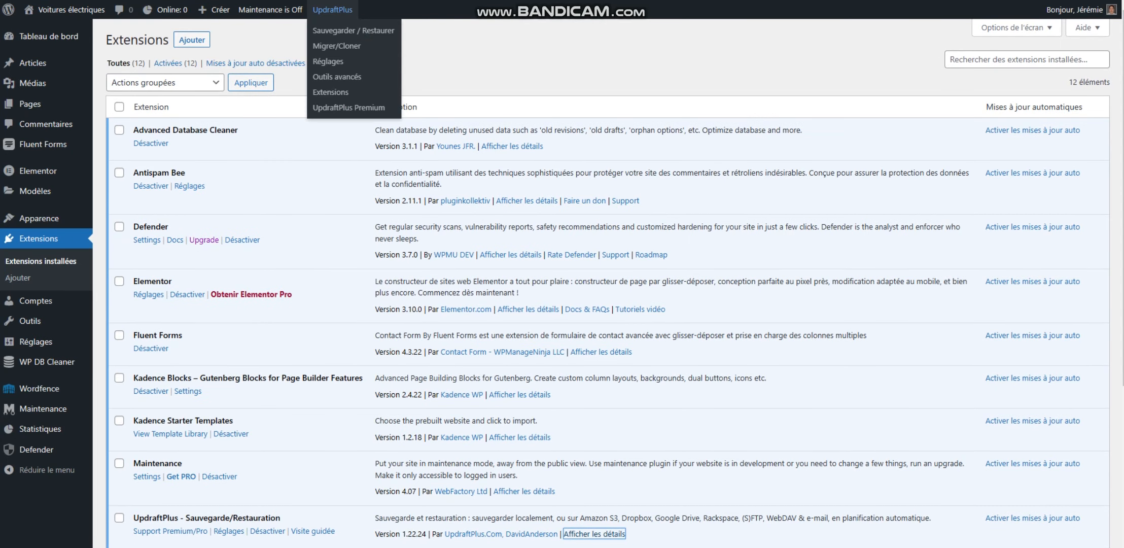
click(353, 30)
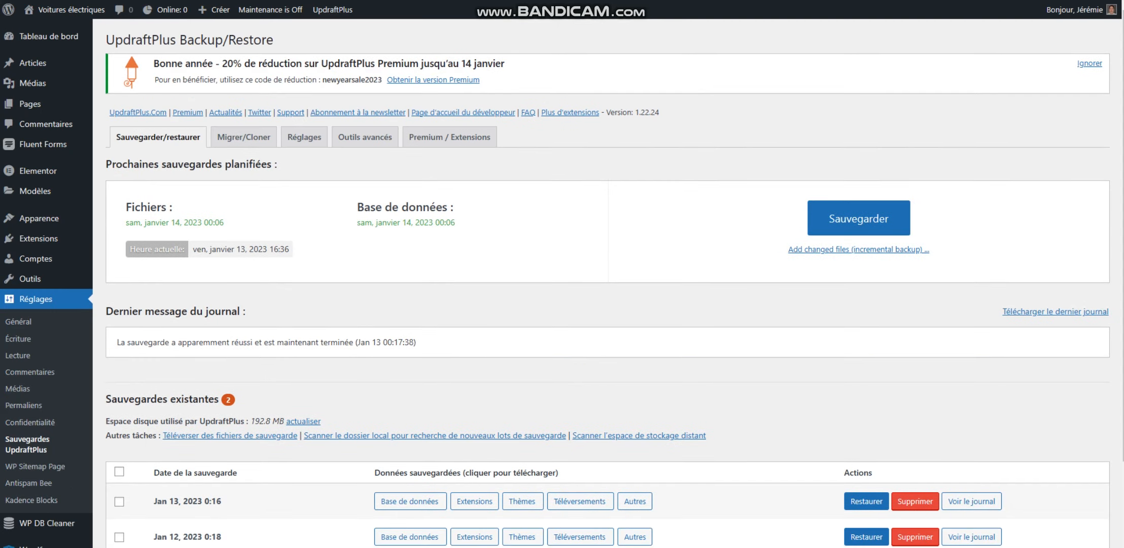
scroll(609, 304, down, 2)
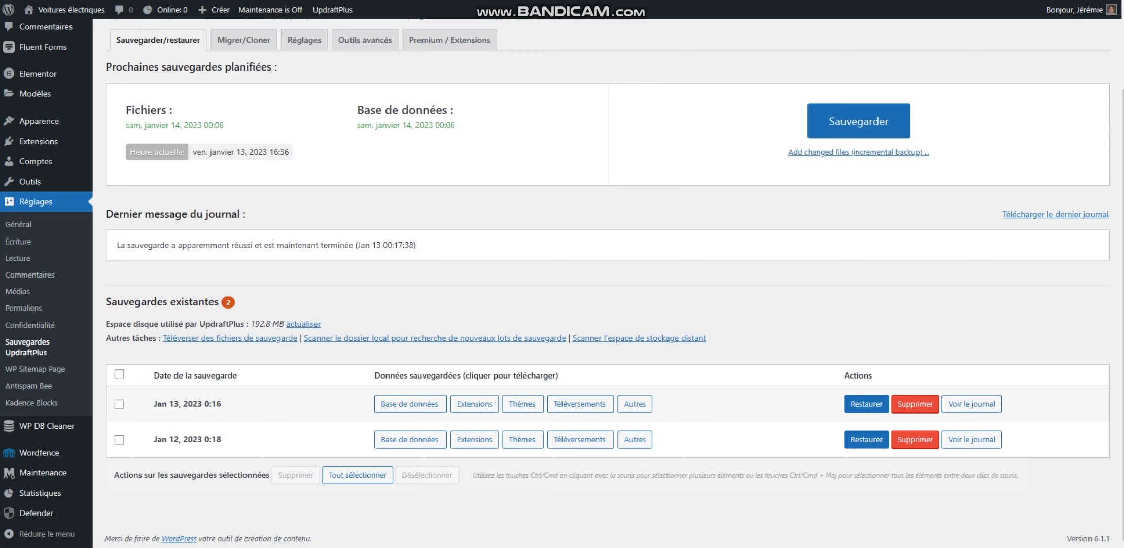
scroll(609, 285, up, 2)
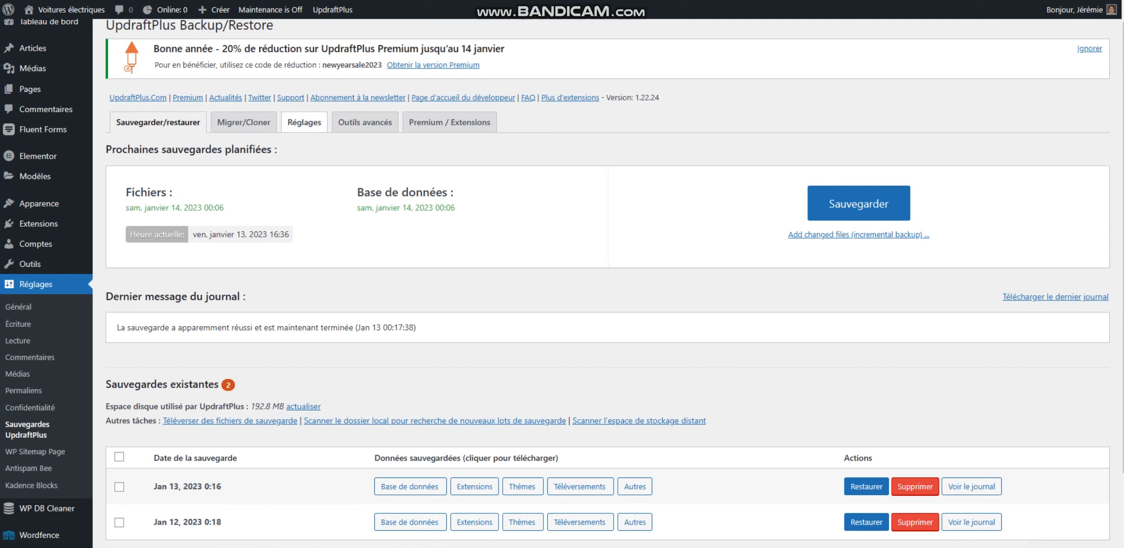
- In the UpdraftPlus settings, schedule file backups as Hebdomadairement and retain 5 scheduled backups
click(305, 122)
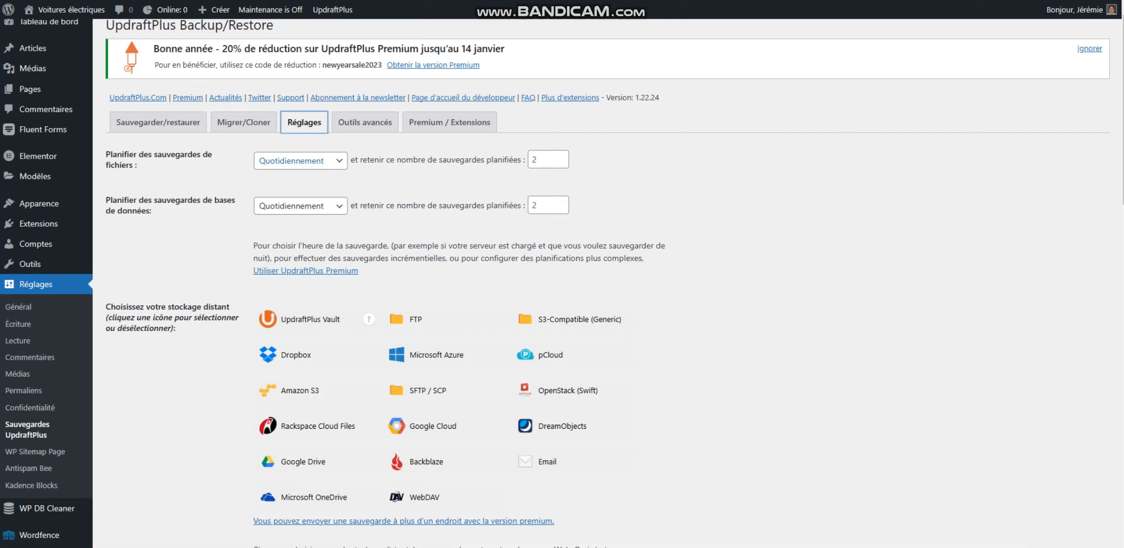
click(300, 160)
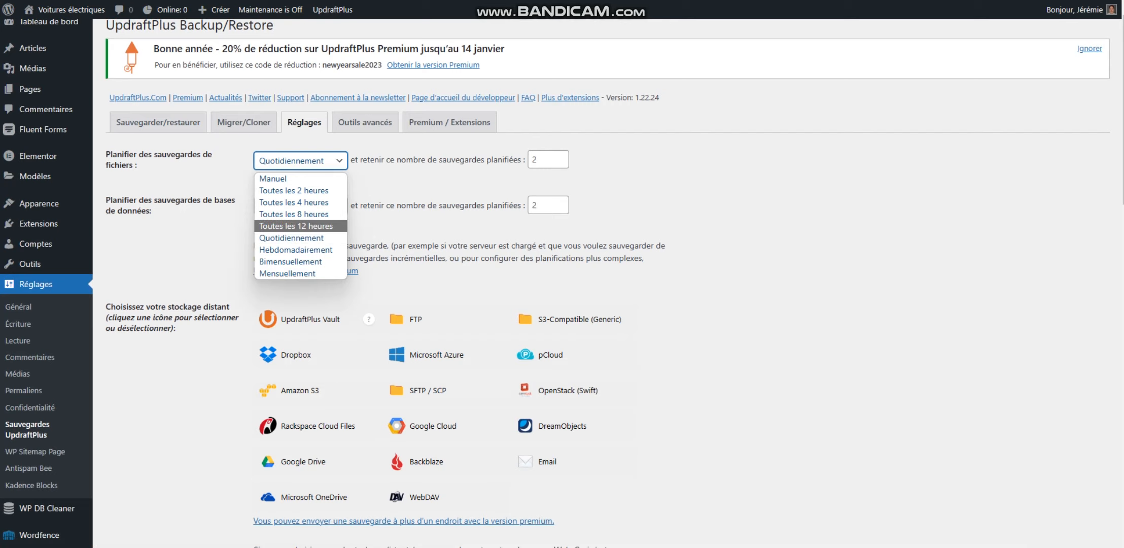
click(296, 249)
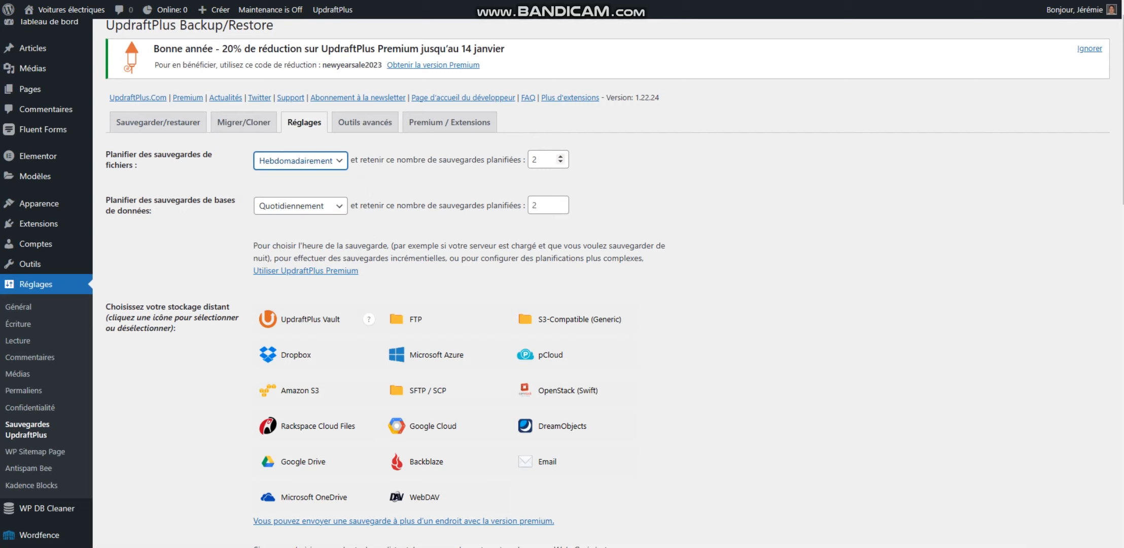
click(535, 159)
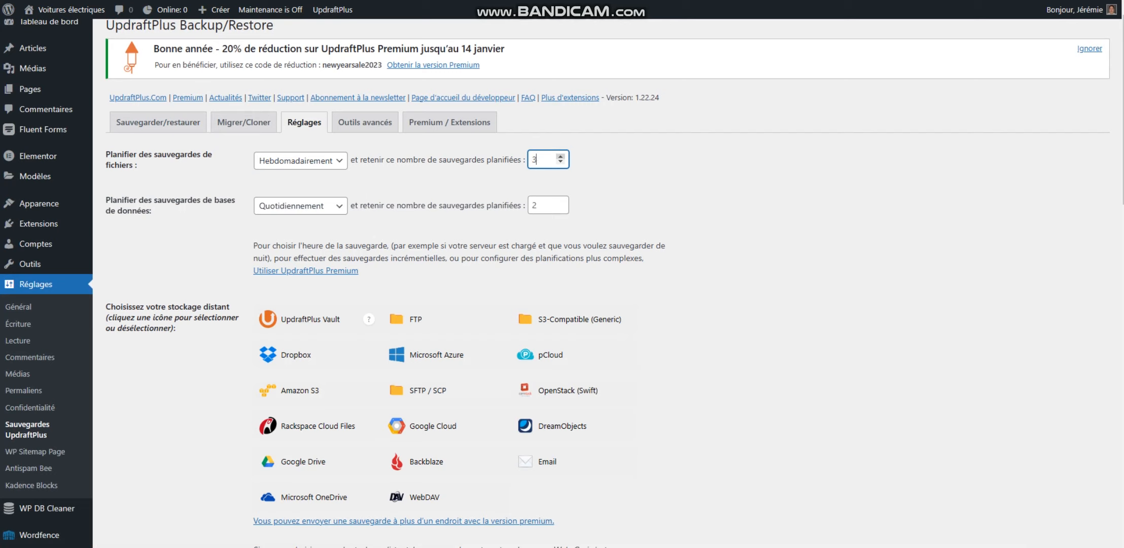
click(561, 156)
- Set the database backup schedule to Mensuellement and save the UpdraftPlus settings
click(300, 206)
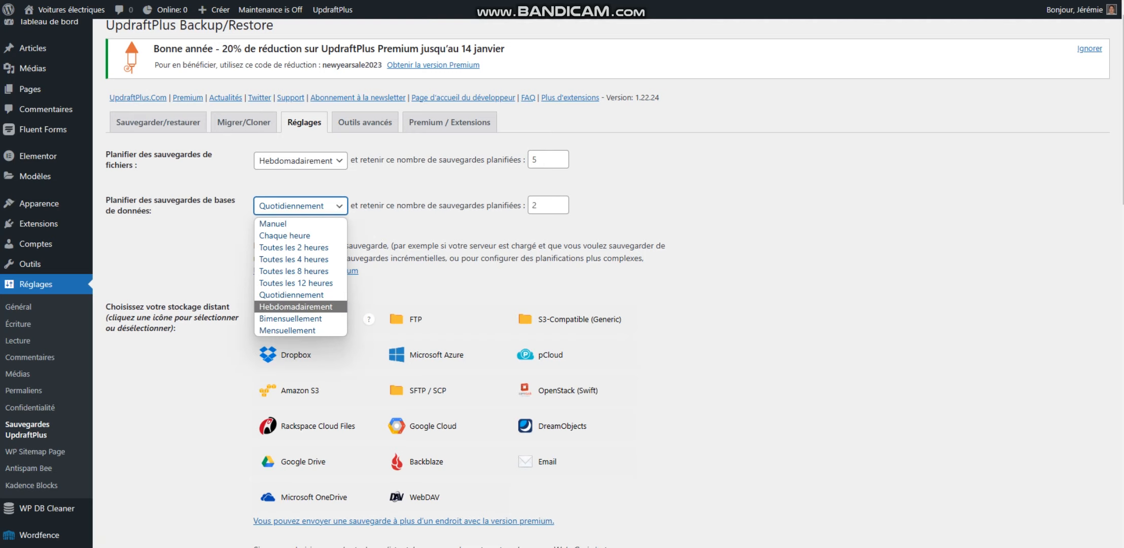
click(300, 330)
click(547, 205)
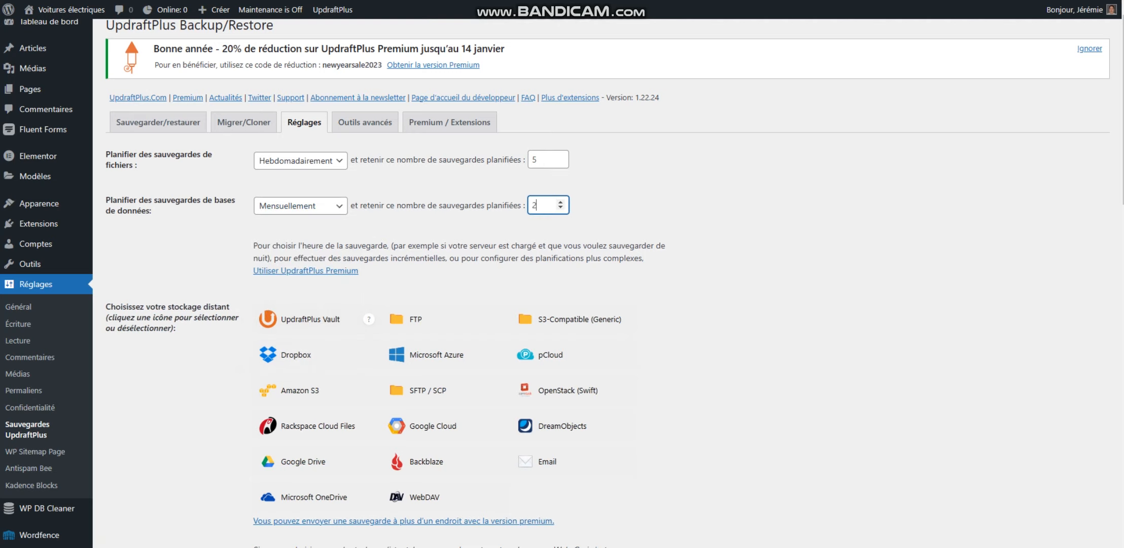
scroll(562, 284, down, 15)
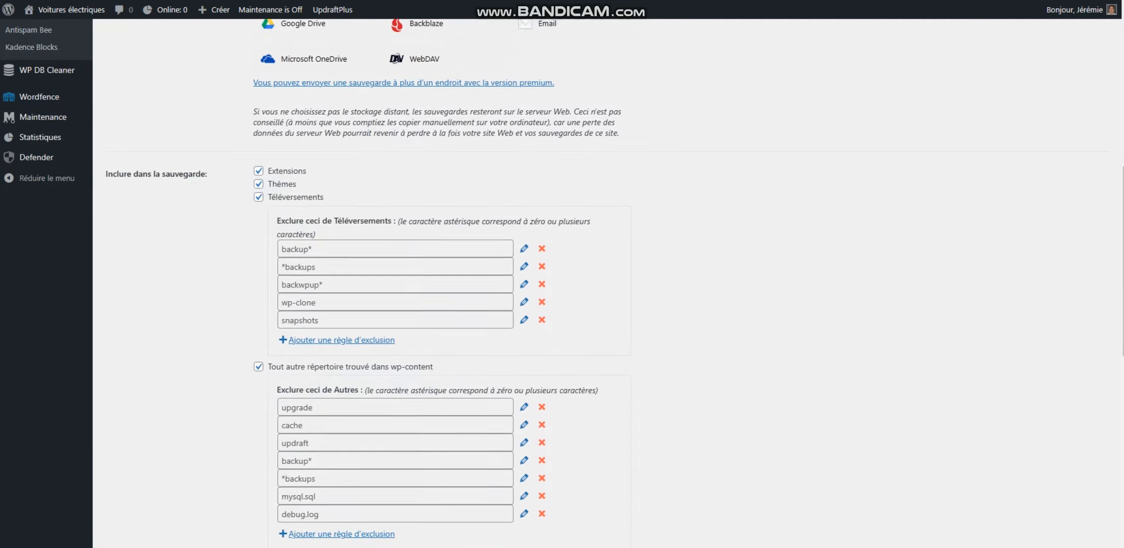
scroll(562, 284, down, 5)
click(307, 429)
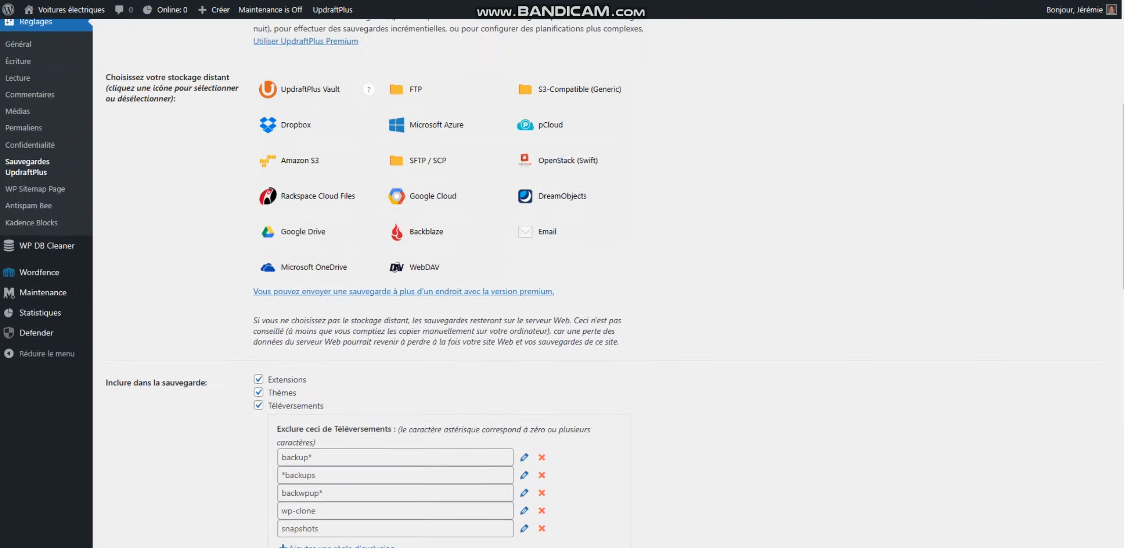
- Run a new backup of the database and files, allowing it to be deleted only manually, and check it in the existing backups
click(158, 145)
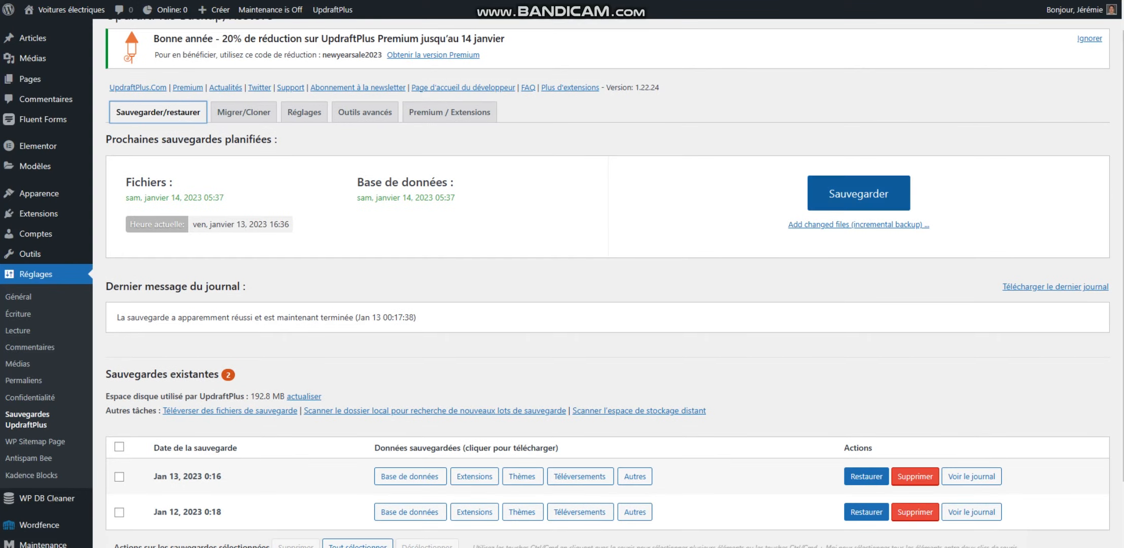
click(858, 193)
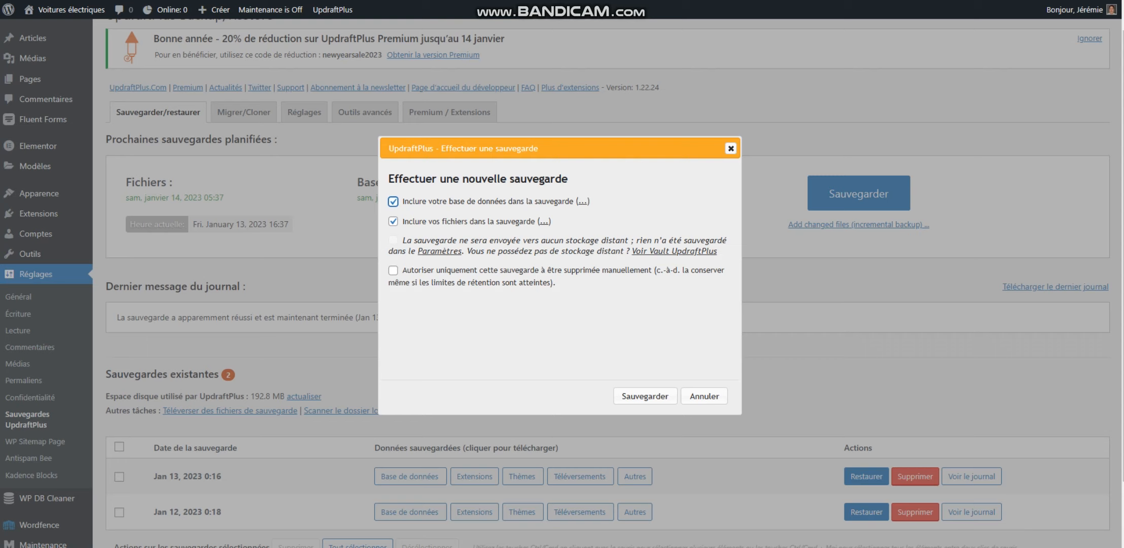
click(393, 270)
click(645, 396)
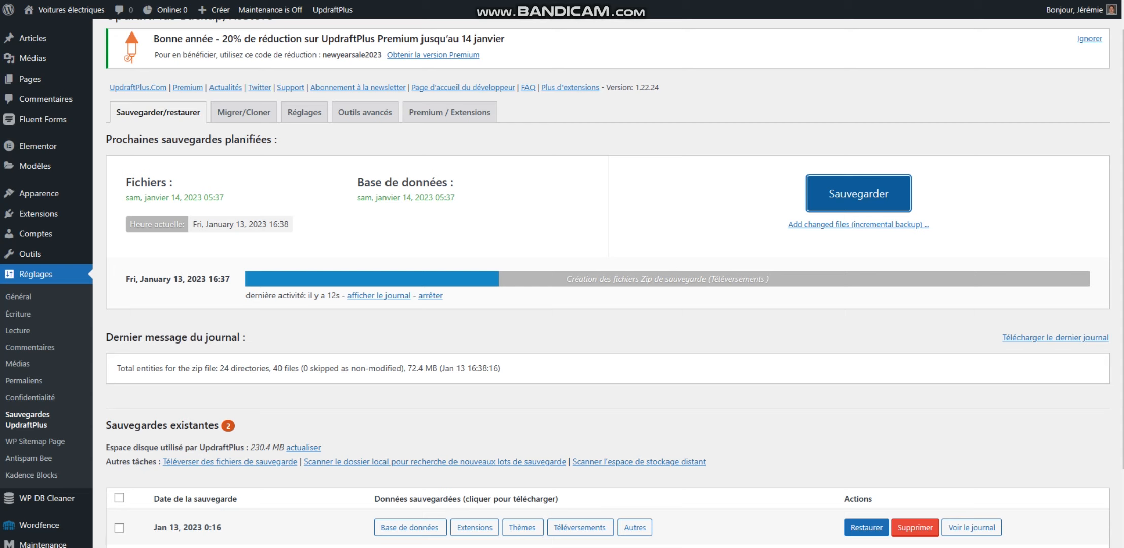
scroll(608, 284, down, 2)
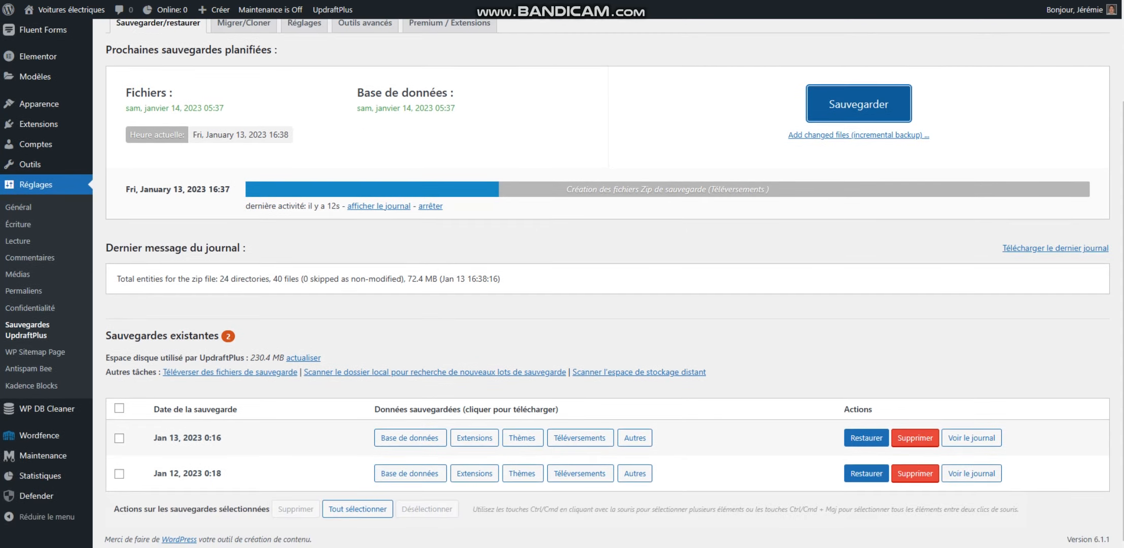
scroll(607, 284, up, 2)
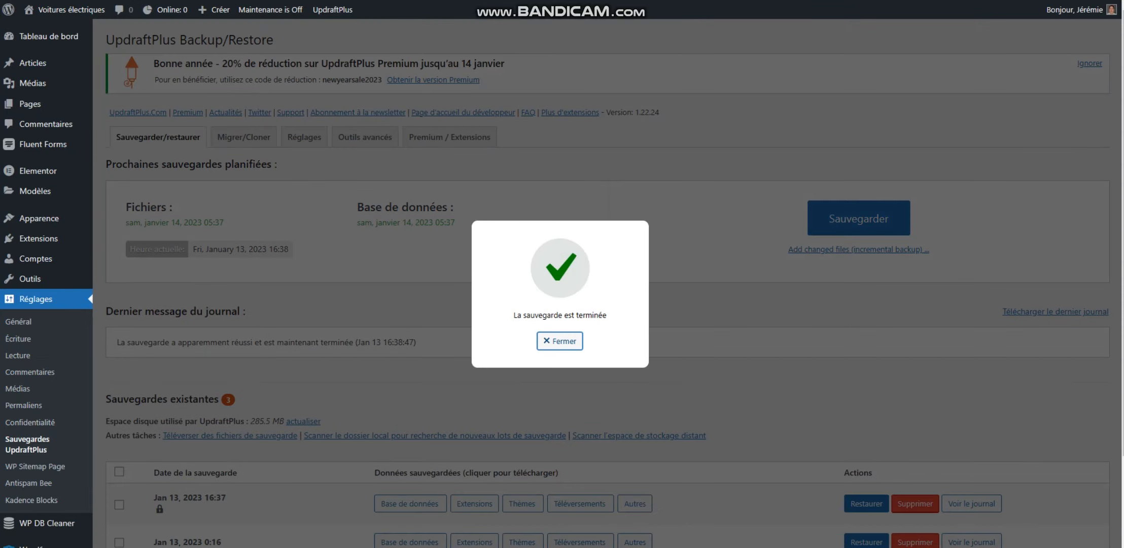
click(559, 341)
scroll(559, 340, down, 3)
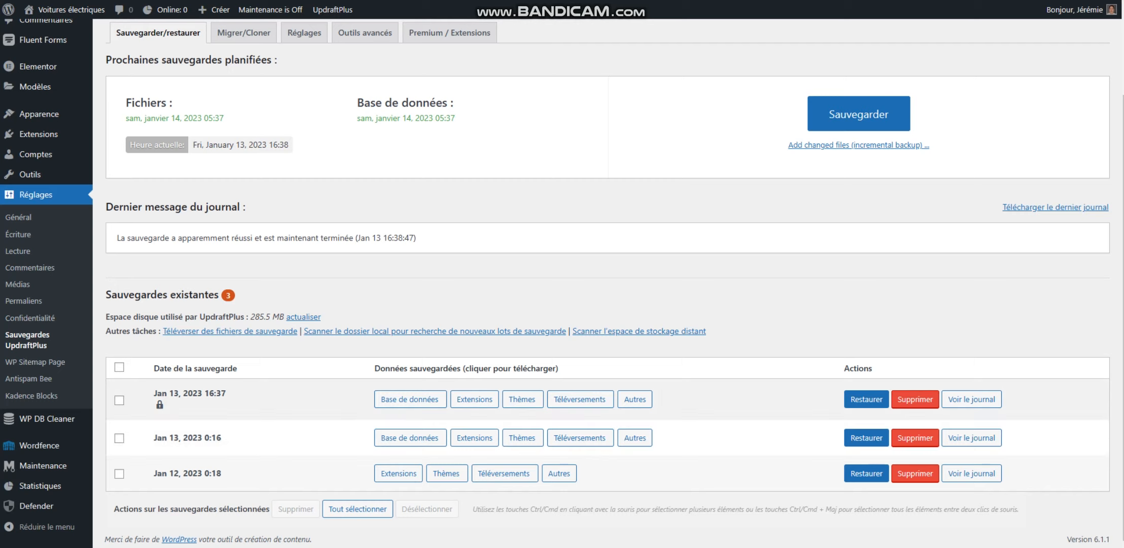
scroll(562, 284, up, 2)
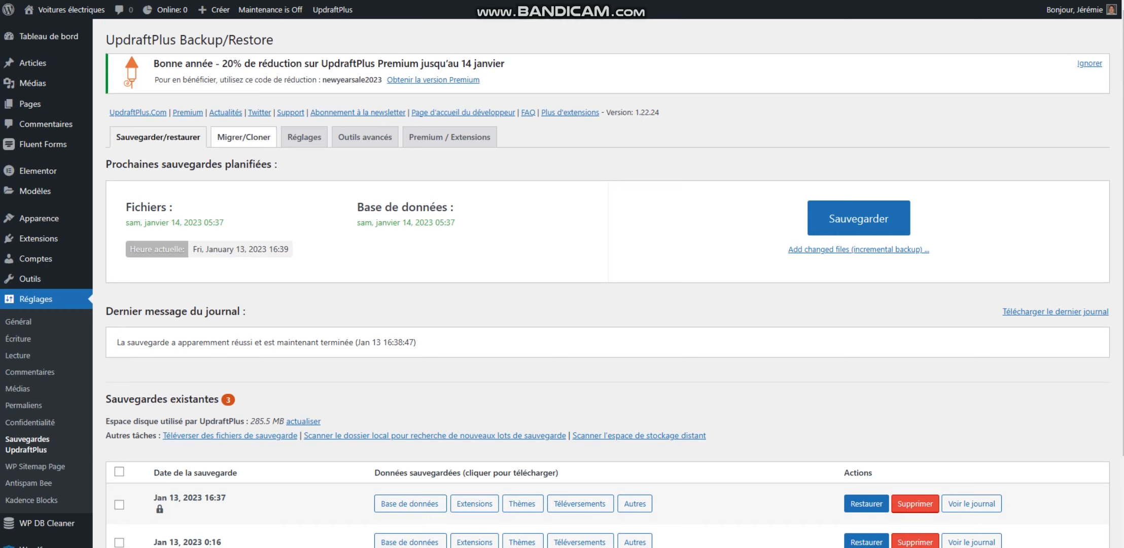
- Check the Migrer/Cloner section and return to the list of existing backups in Sauvegarder/restaurer
click(244, 137)
click(158, 137)
scroll(562, 284, down, 2)
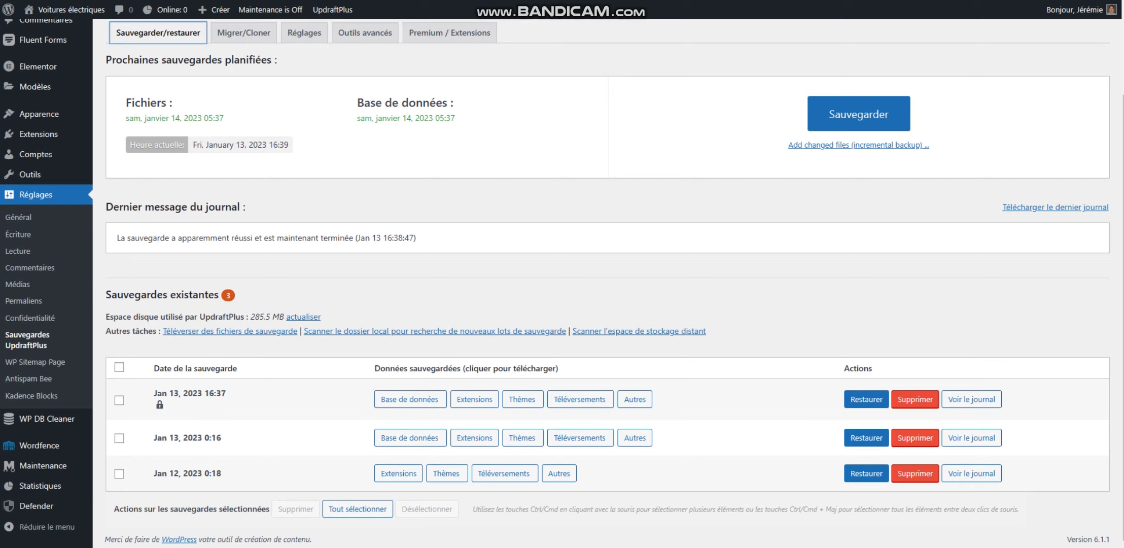
- Examine the comparison of free and Premium features in UpdraftPlus's Premium / Extensions section
click(450, 32)
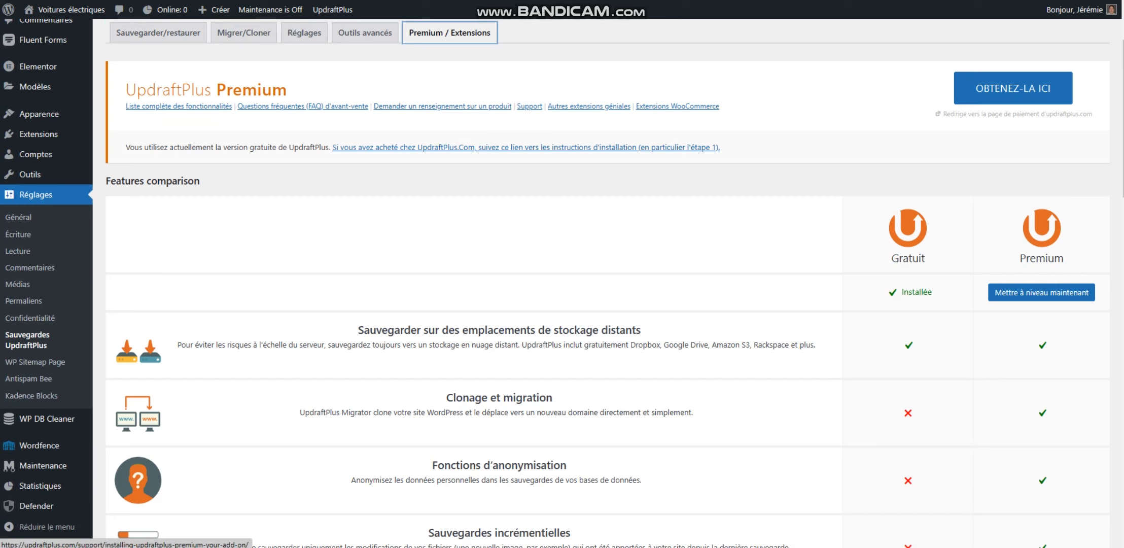
scroll(526, 147, down, 8)
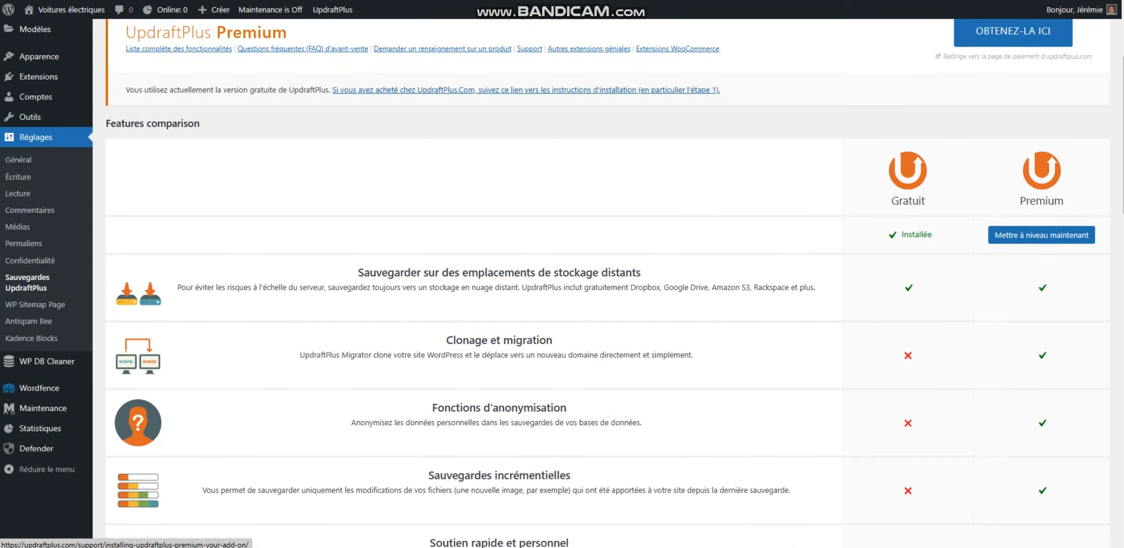
scroll(526, 284, down, 8)
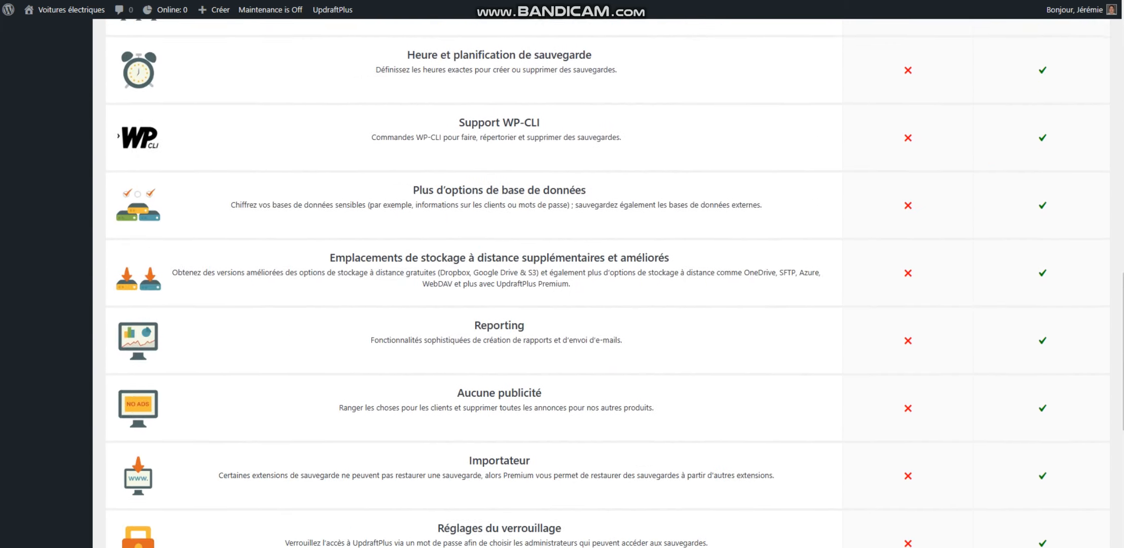
scroll(526, 284, down, 7)
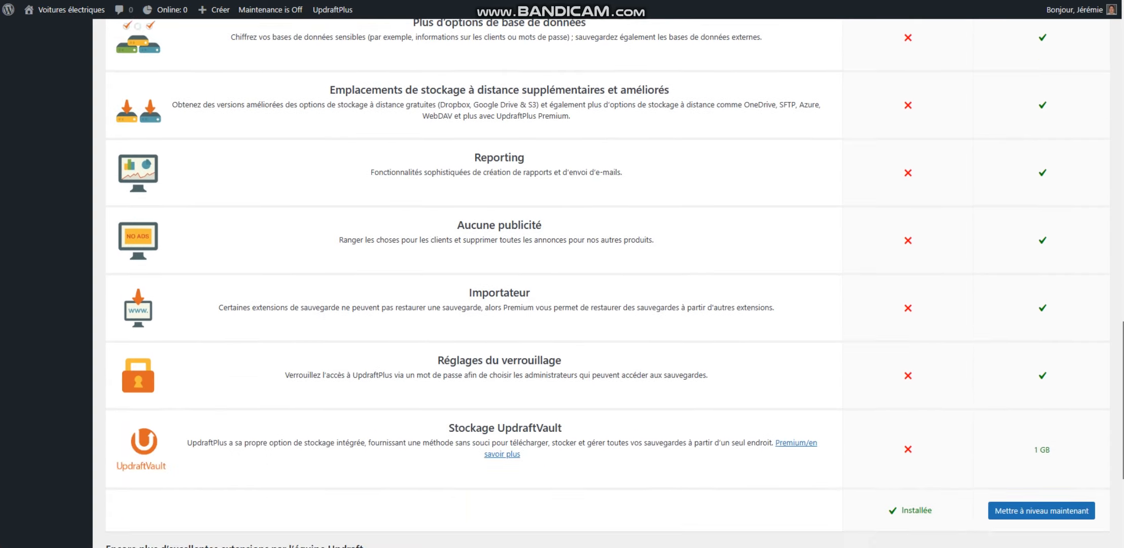
scroll(526, 285, up, 6)
scroll(526, 284, up, 18)
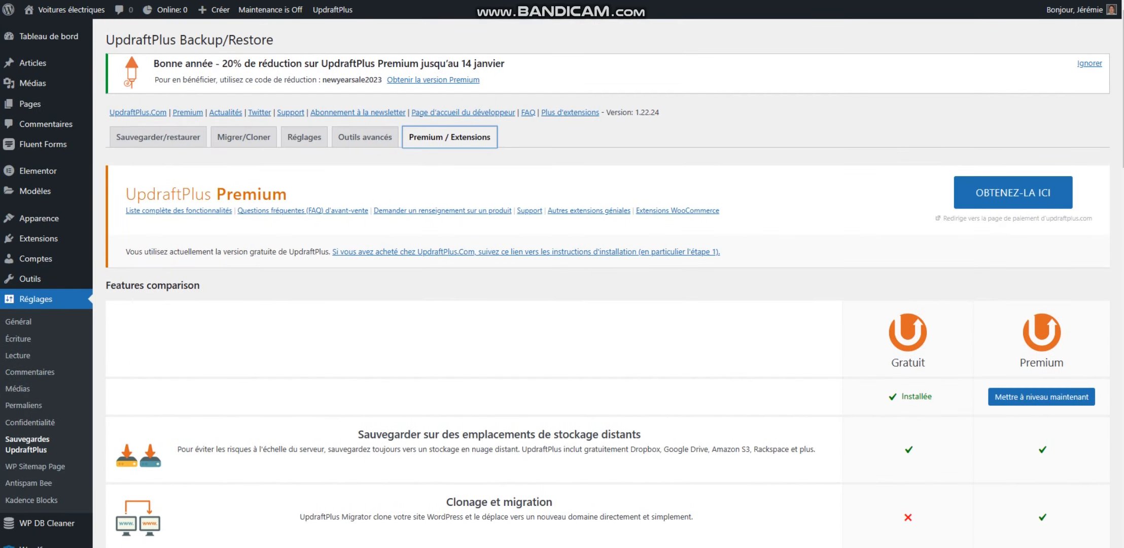
- Review the site information in UpdraftPlus's Outils avancés section
click(366, 137)
scroll(365, 137, down, 1)
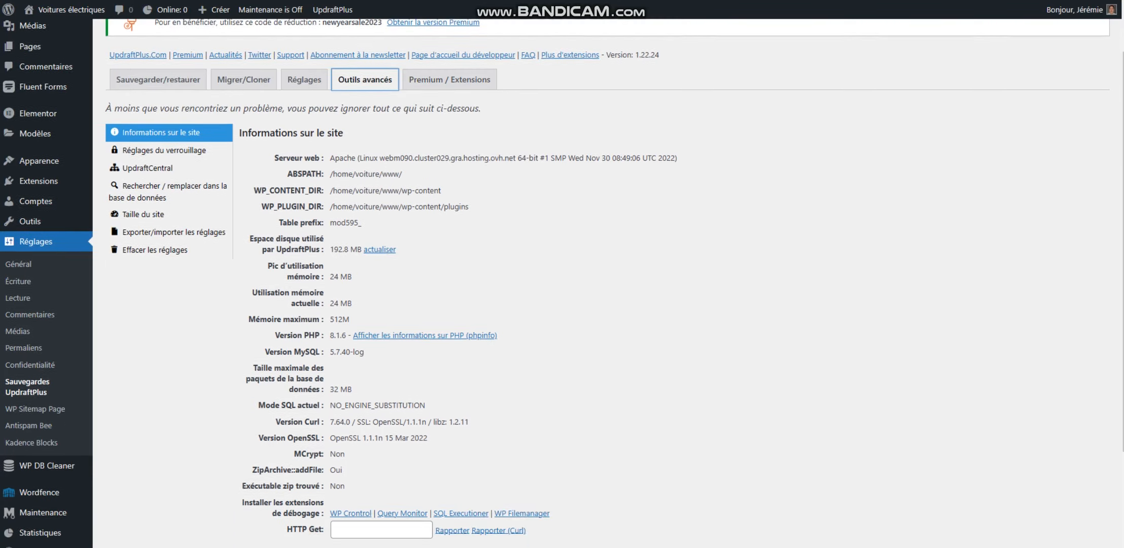
scroll(562, 284, down, 2)
scroll(562, 284, up, 3)
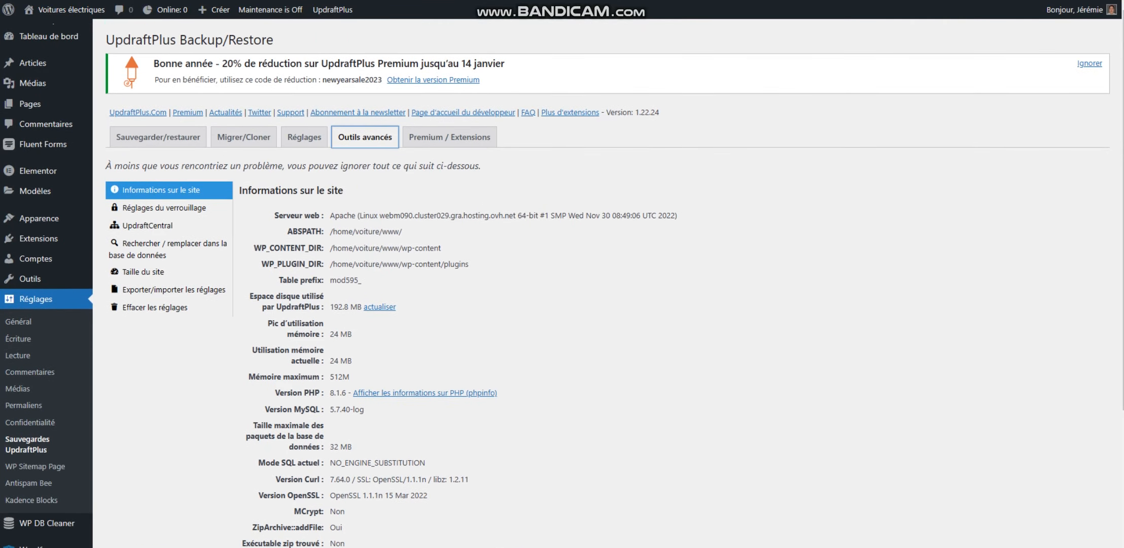
- Review the UpdraftPlus settings for backup schedules, remote storage, included content and exclusion rules
click(304, 136)
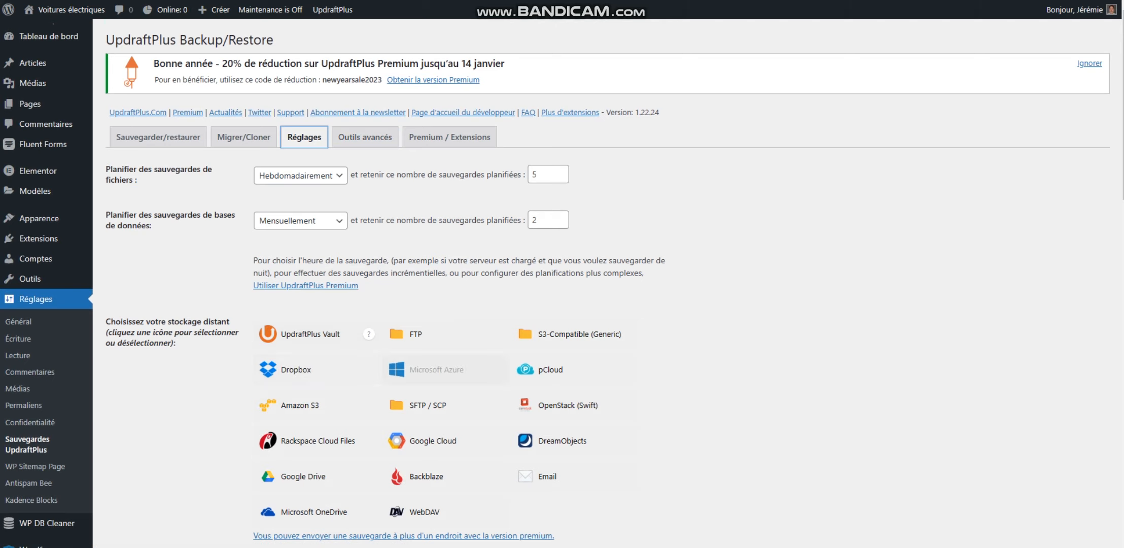
scroll(436, 369, down, 5)
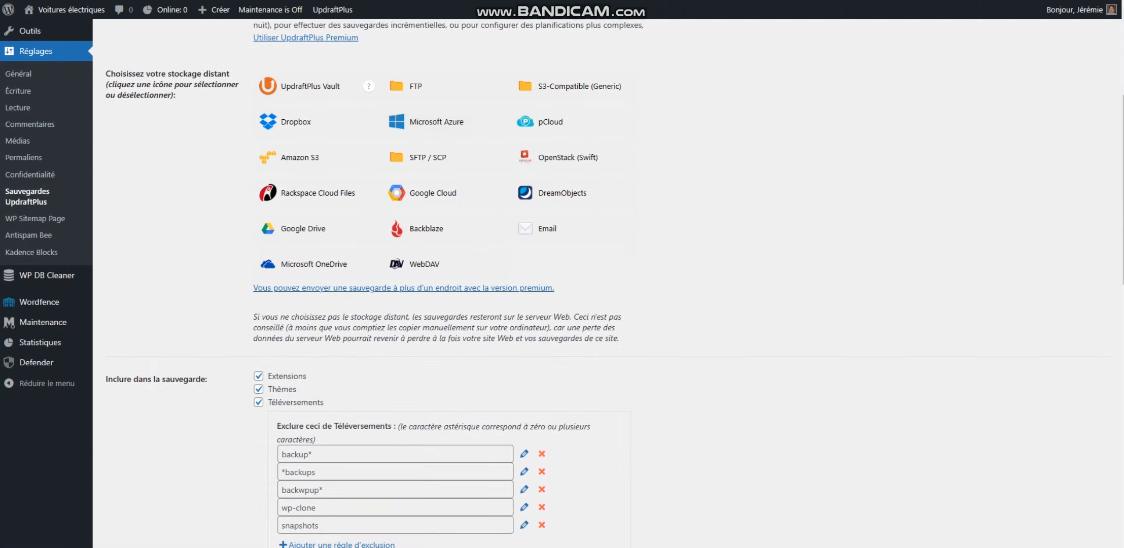
scroll(562, 283, down, 3)
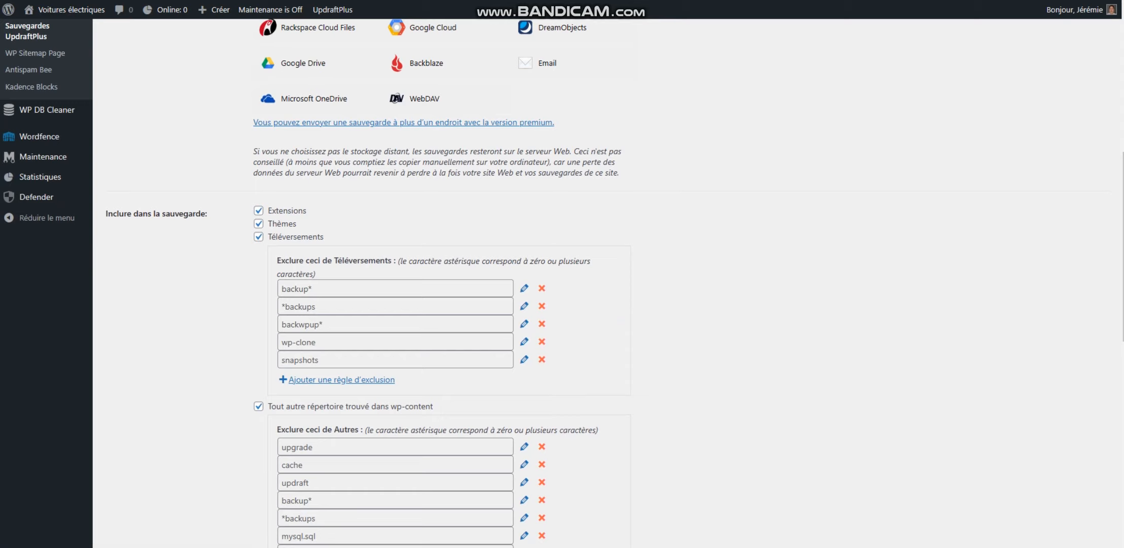
scroll(562, 283, down, 3)
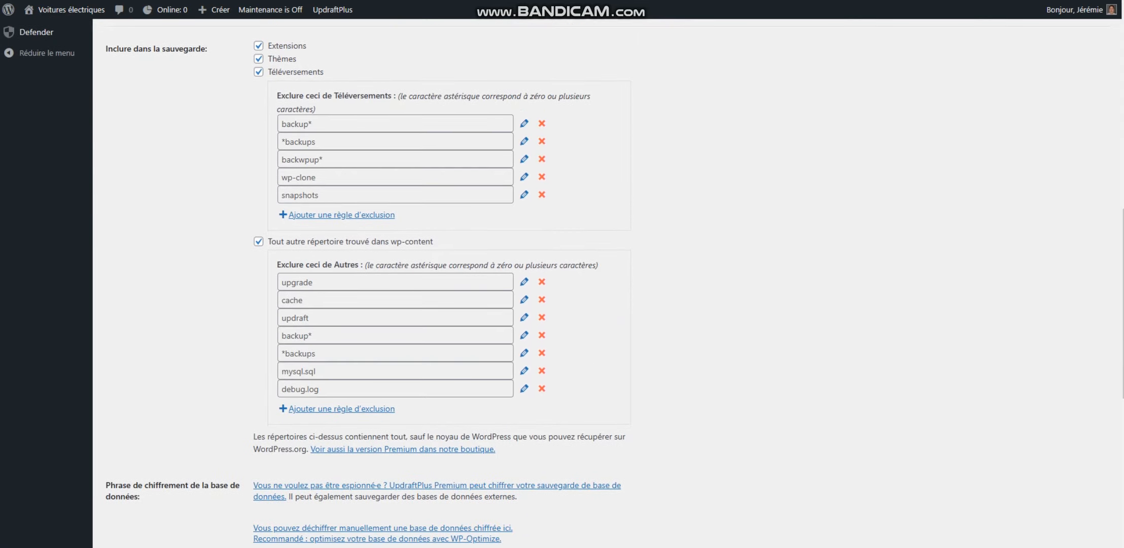
scroll(562, 283, down, 5)
scroll(562, 284, up, 7)
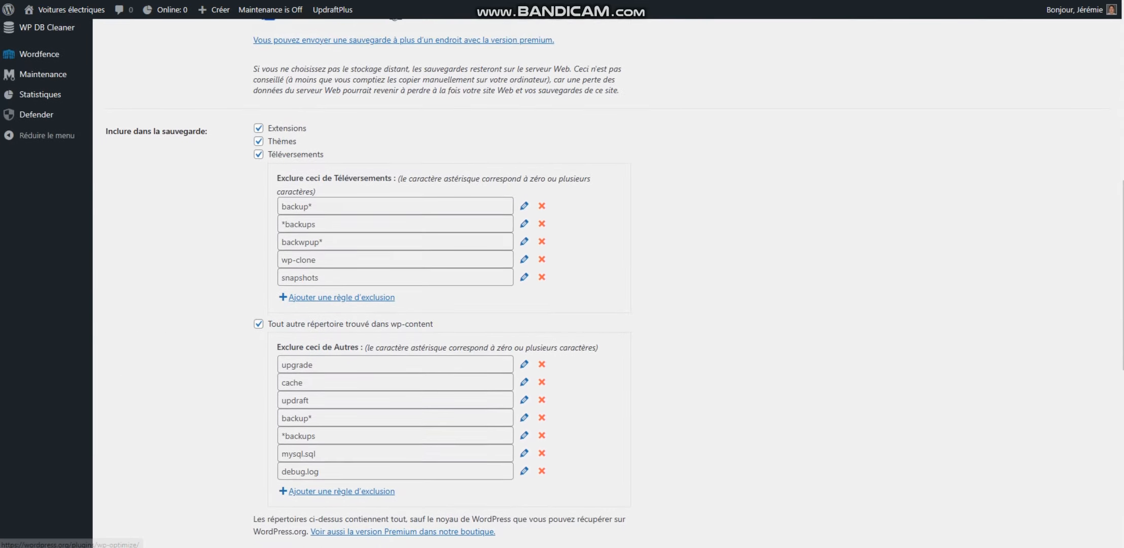
scroll(562, 283, up, 8)
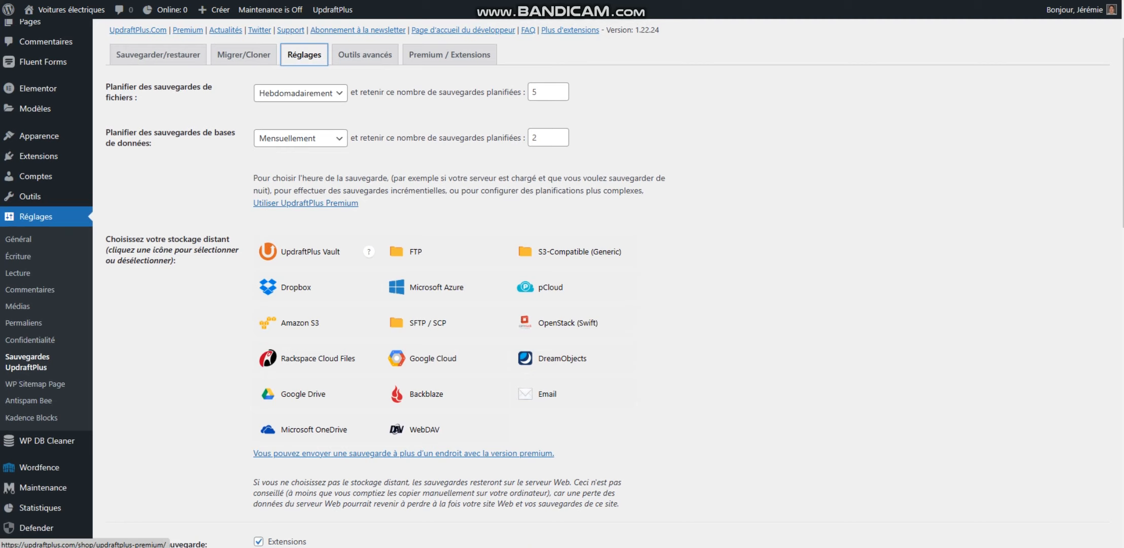
scroll(158, 137, up, 2)
- Return to Sauvegarder/restaurer and review the planned backups and the downloadable components of the existing ones
click(157, 54)
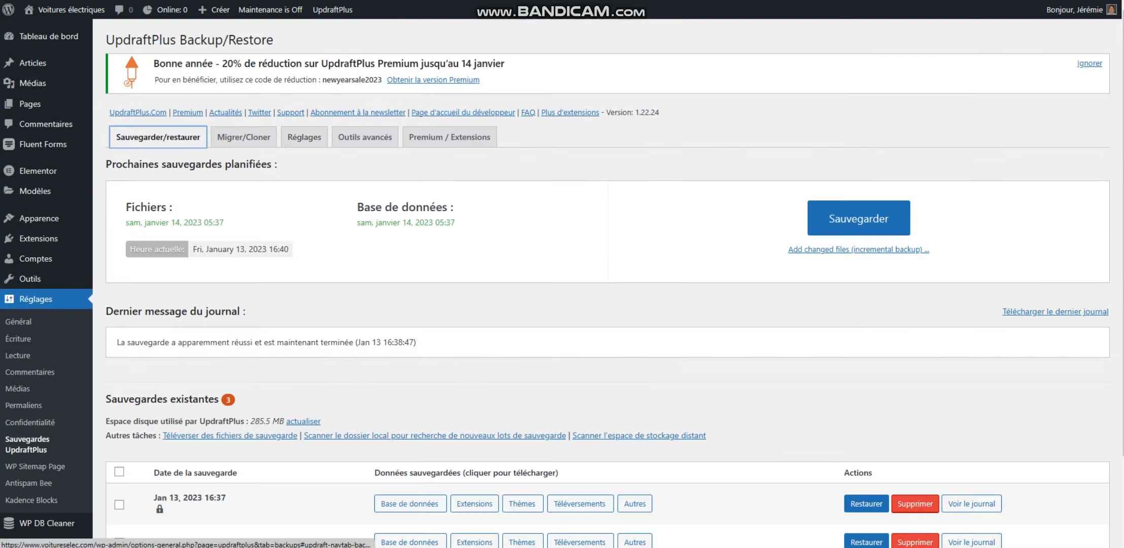
scroll(158, 137, down, 2)
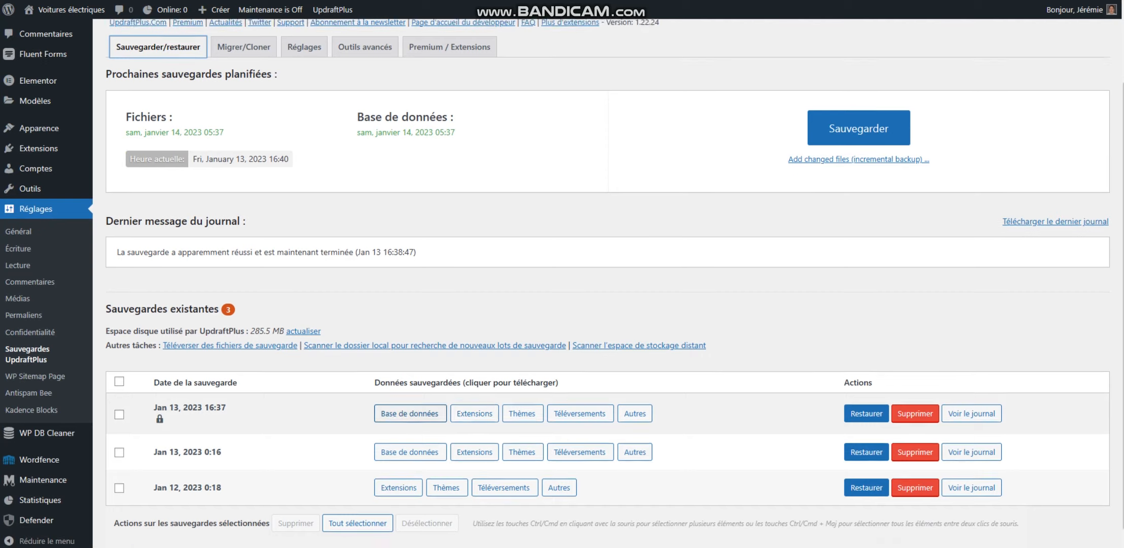
scroll(409, 420, down, 1)
scroll(410, 421, up, 4)
- View the UpdraftPlus Premium page to examine its plans, prices and licensing FAQs, and return to the backup page
mouse_move(332, 10)
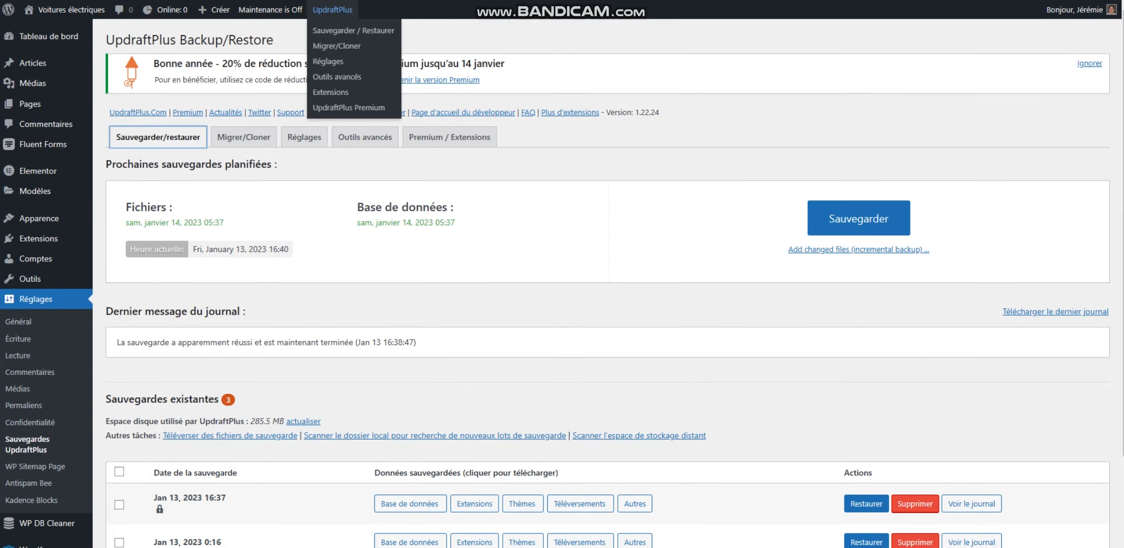
click(348, 107)
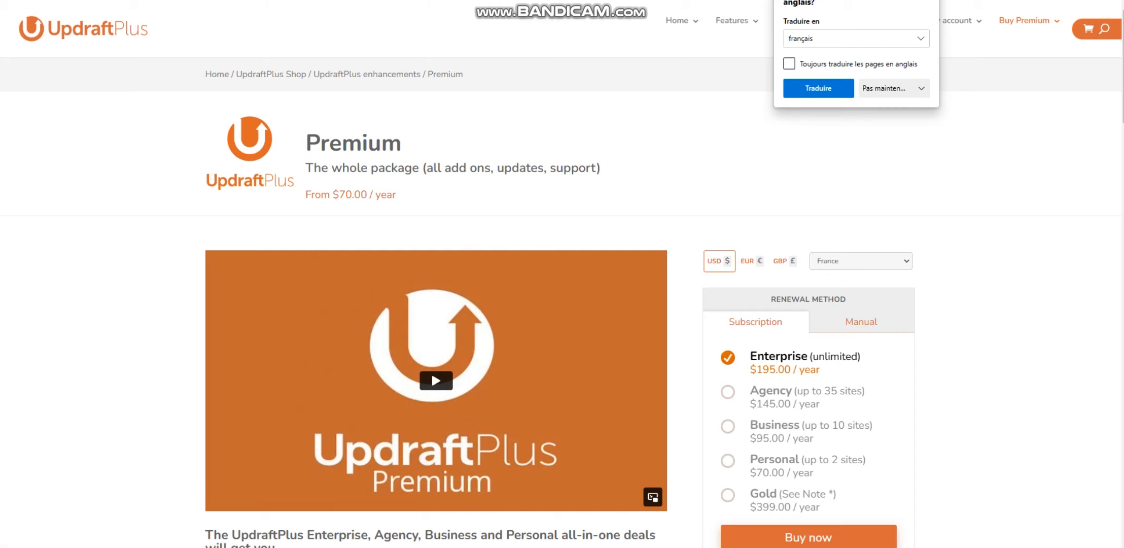
scroll(562, 305, down, 4)
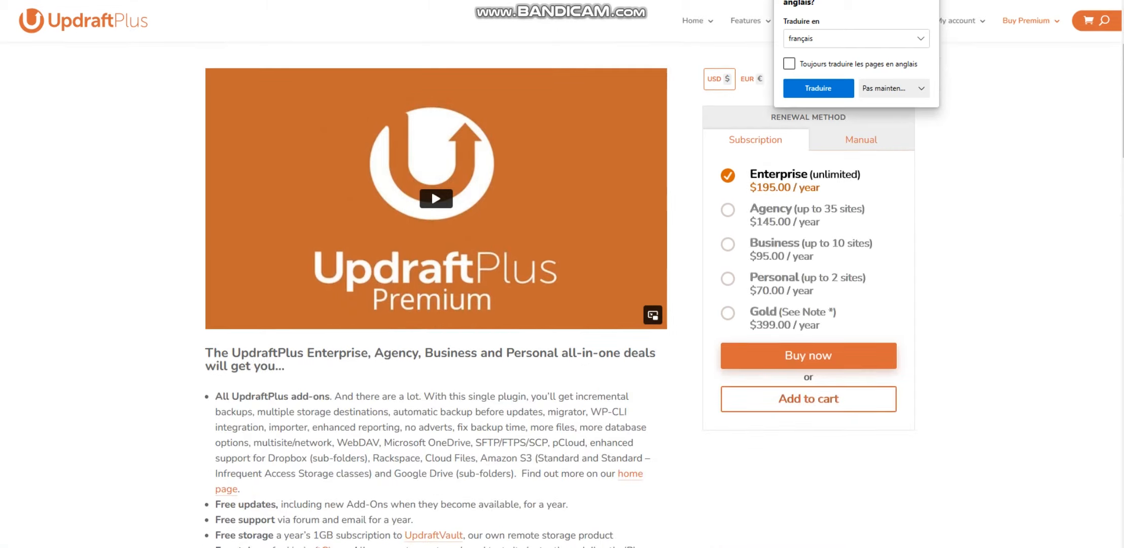
scroll(437, 305, down, 20)
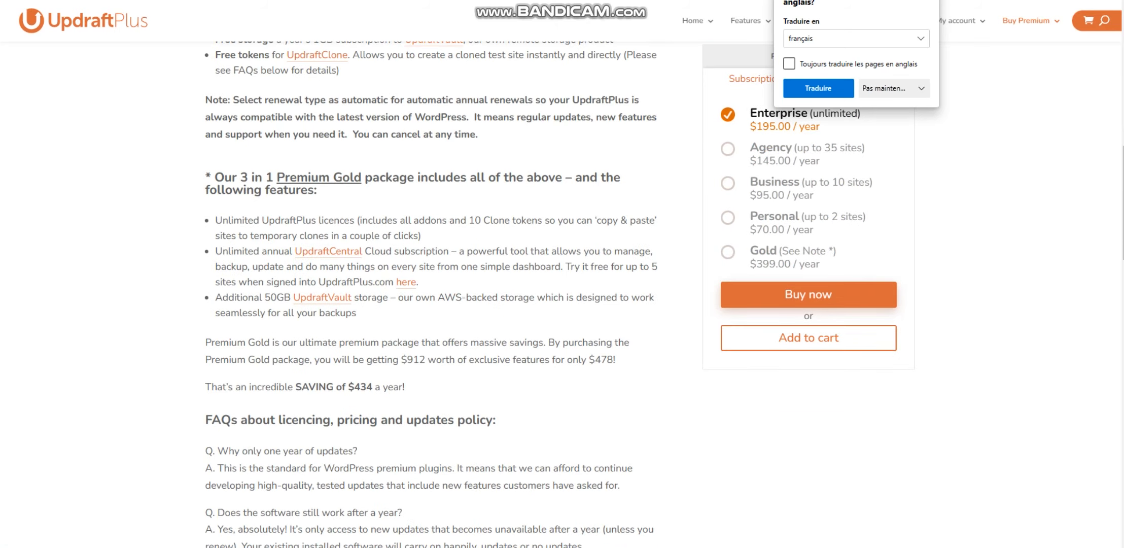
scroll(436, 304, down, 5)
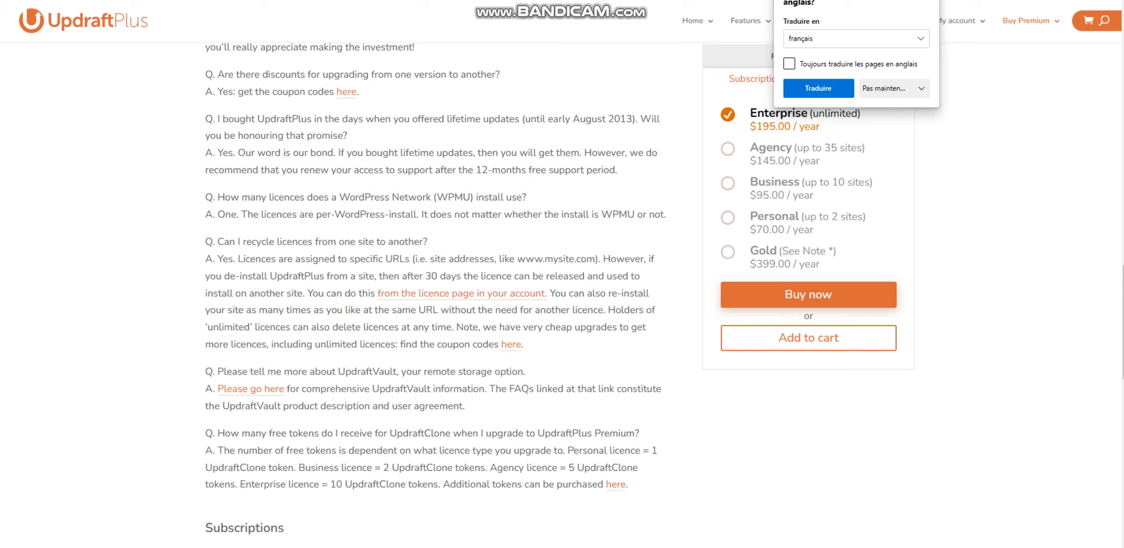
scroll(435, 294, up, 5)
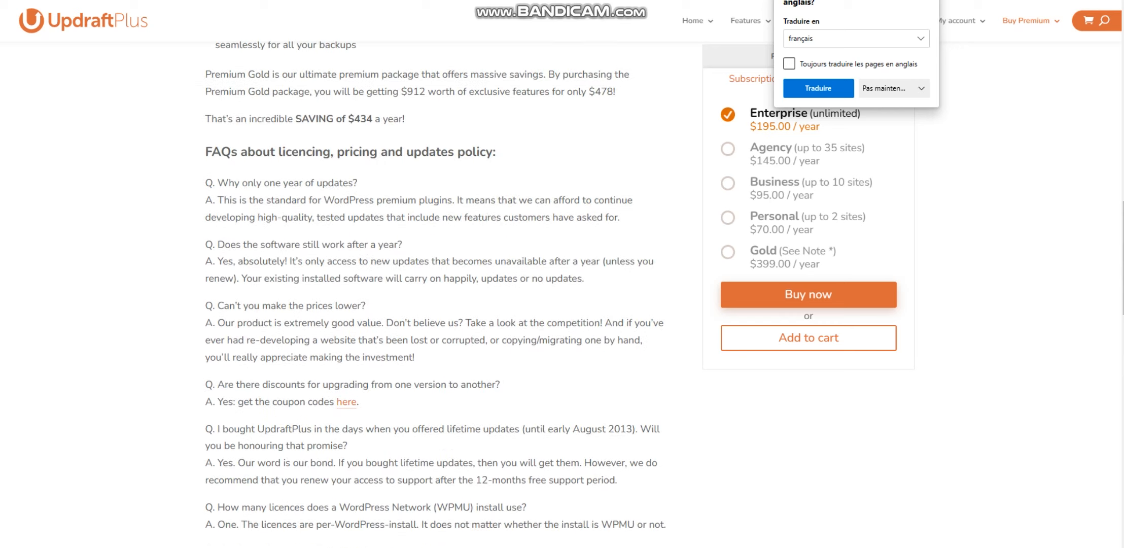
key(alt+Left)
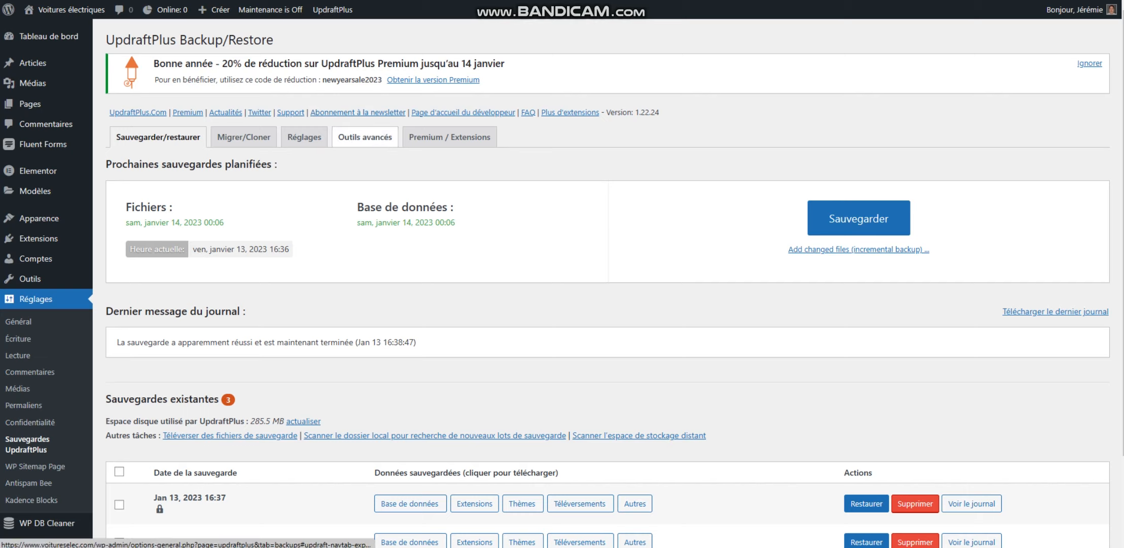
- Browse the UpdraftPlus News Centre & Blog page down to its newsletter subscription form, and close it
key(ctrl+Tab)
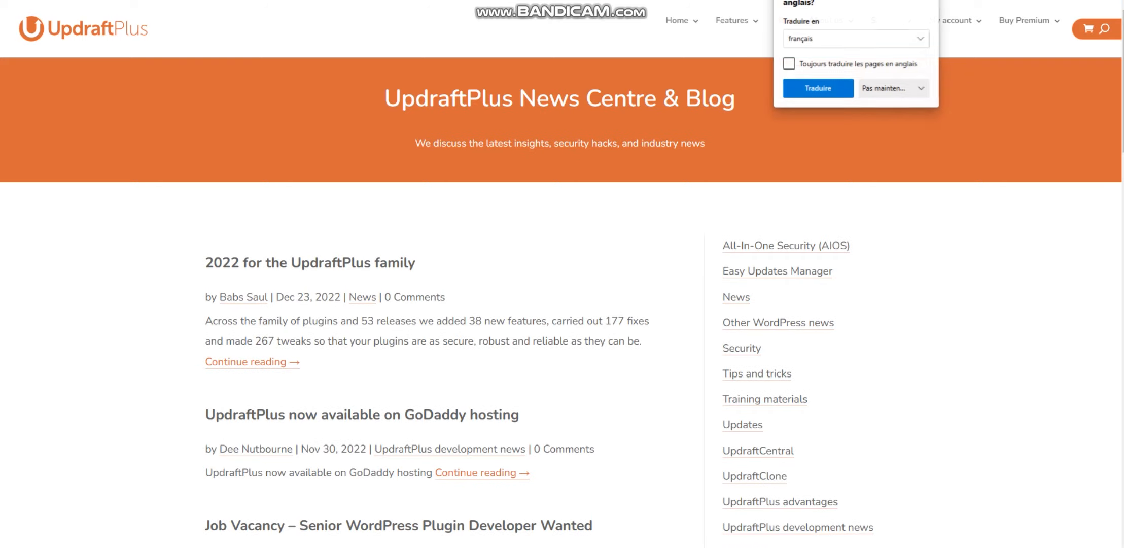
scroll(562, 300, down, 6)
scroll(562, 299, down, 10)
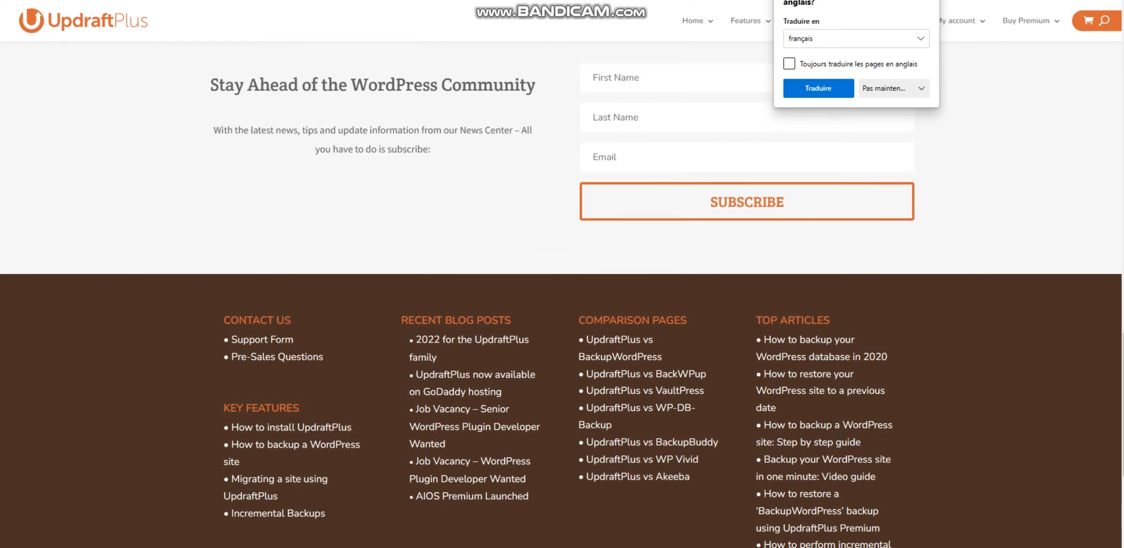
scroll(562, 299, up, 4)
scroll(562, 299, up, 15)
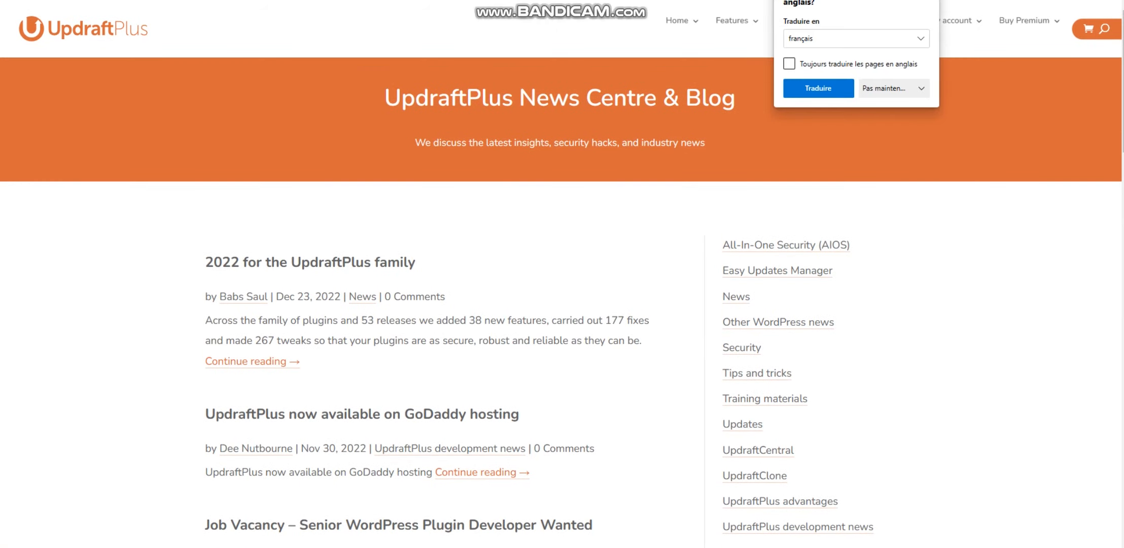
key(ctrl+w)
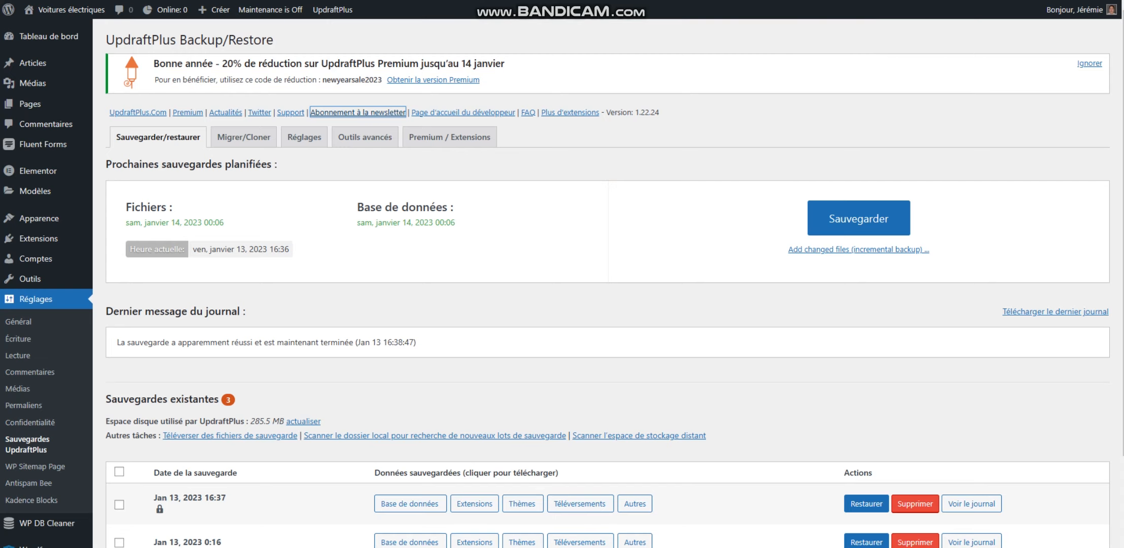